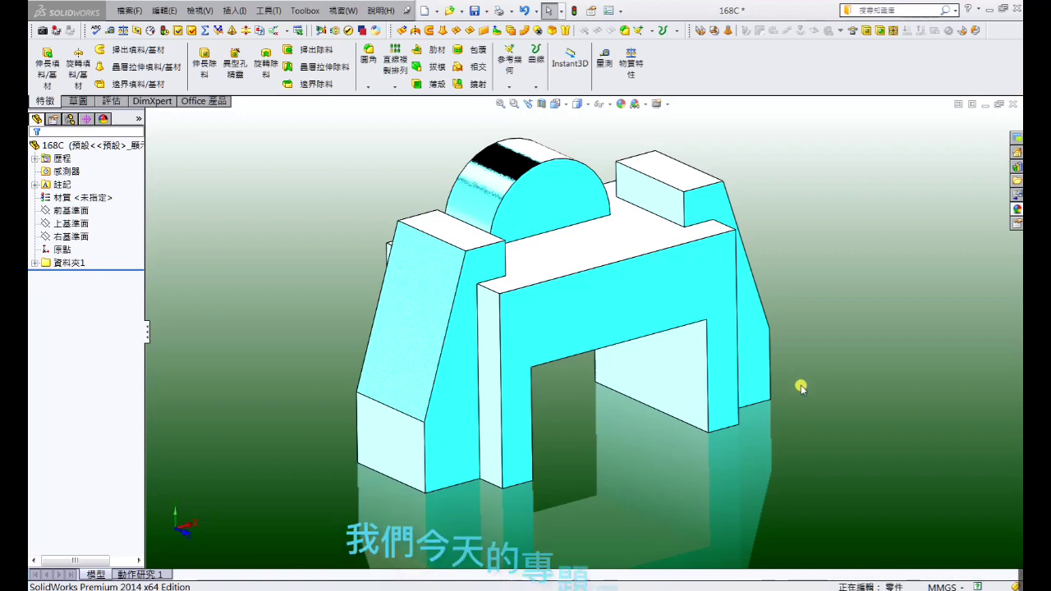
Orbit the finished cyan part to inspect it from all sides.
mouse_move(657, 486)
middle_mouse_down()
mouse_move(677, 458)
mouse_move(468, 462)
mouse_move(449, 547)
mouse_move(608, 534)
mouse_move(626, 432)
mouse_move(617, 488)
mouse_move(591, 534)
mouse_move(579, 411)
mouse_move(558, 439)
mouse_move(543, 421)
mouse_move(542, 436)
mouse_move(504, 425)
mouse_move(368, 445)
mouse_move(363, 512)
mouse_move(525, 476)
mouse_move(578, 482)
mouse_move(546, 506)
mouse_move(563, 533)
middle_mouse_up()
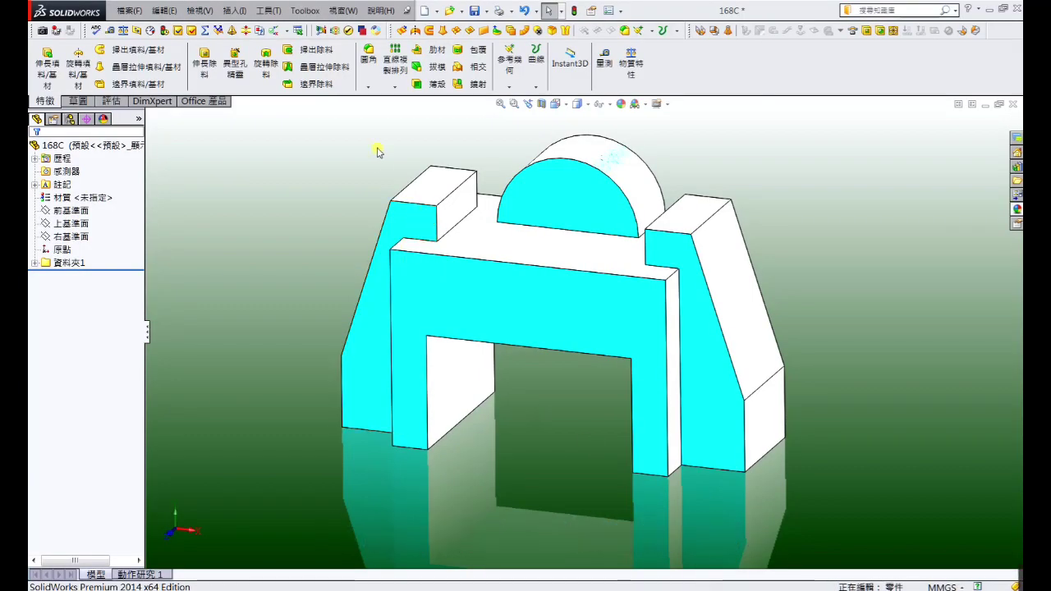
Create a new part document and start a sketch on the Front Plane (前基準面).
left_click(437, 13)
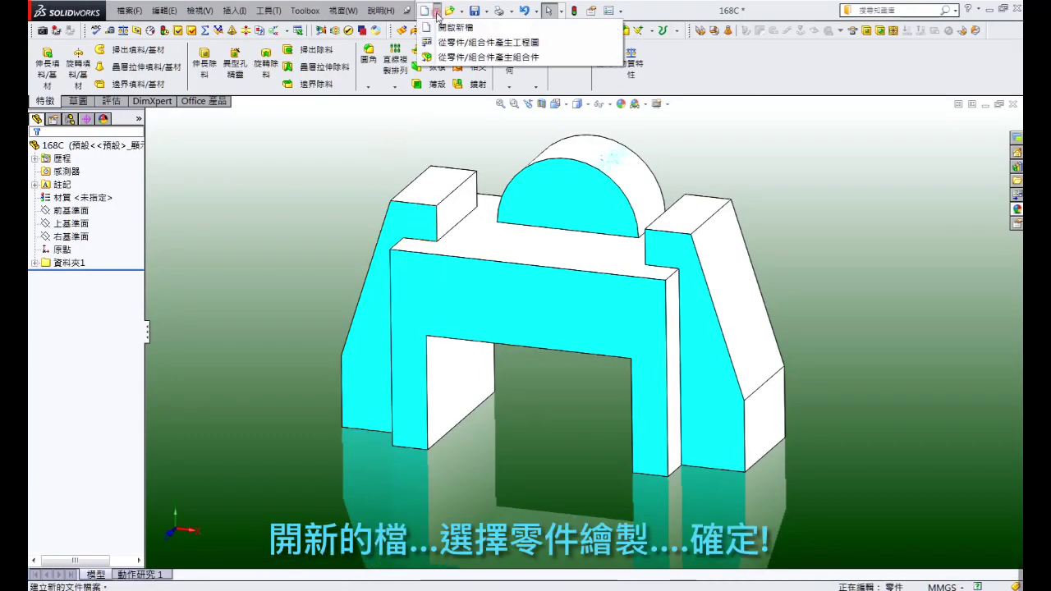
left_click(430, 30)
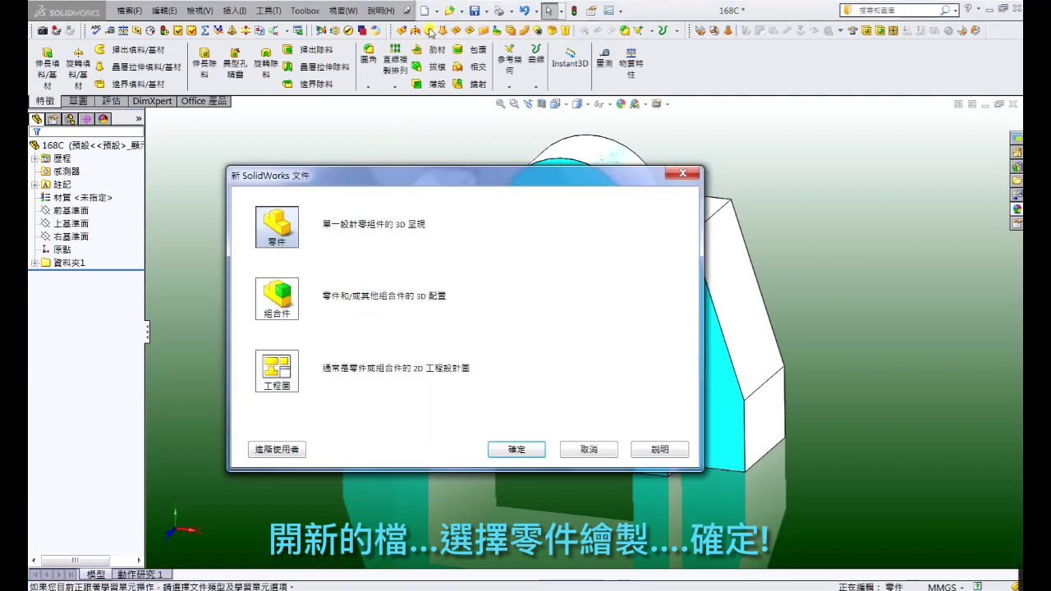
left_click(514, 447)
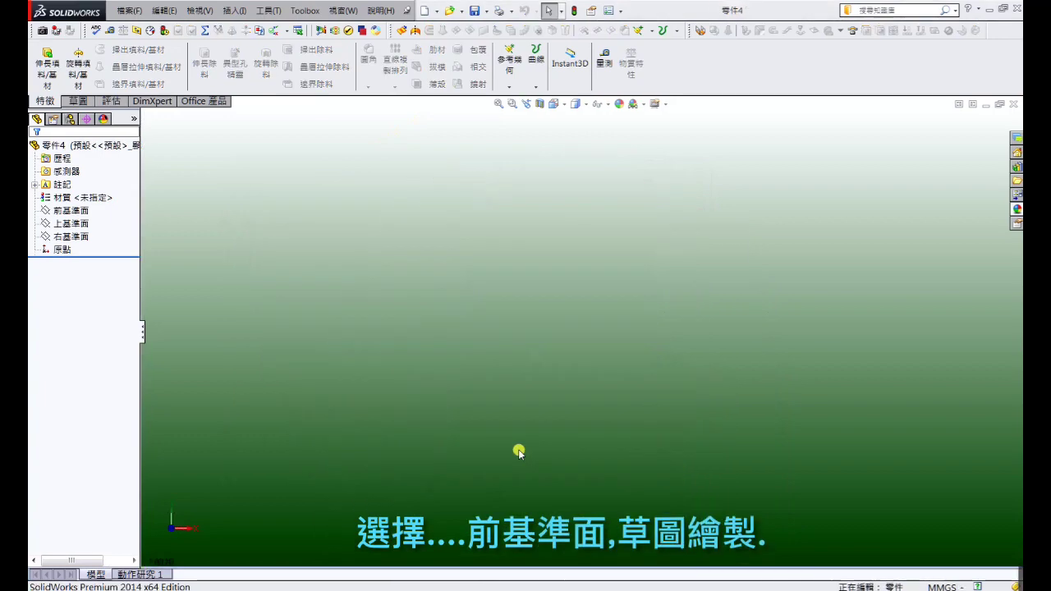
left_click(86, 210)
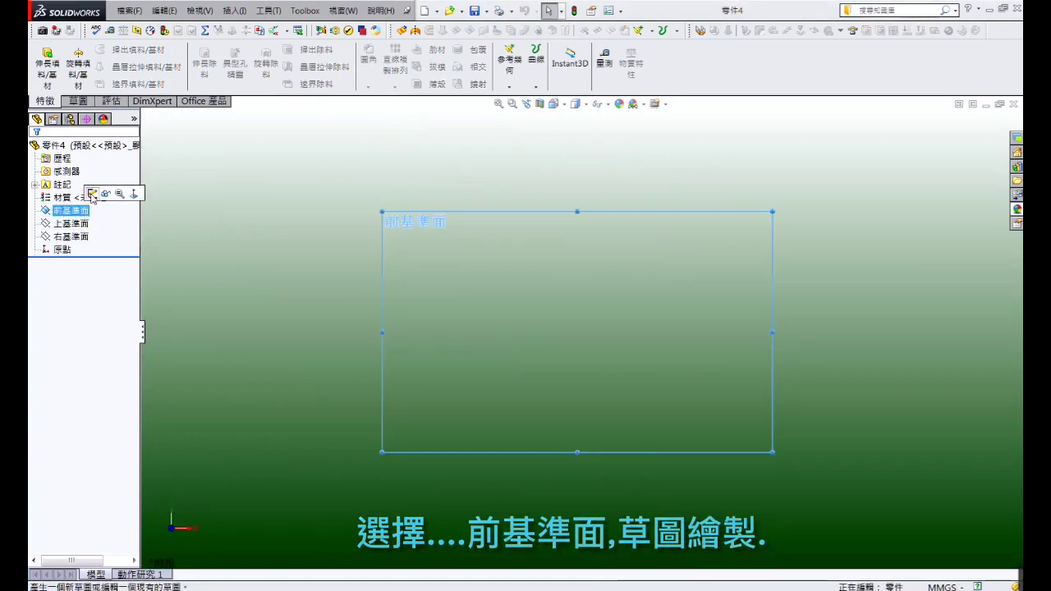
left_click(92, 195)
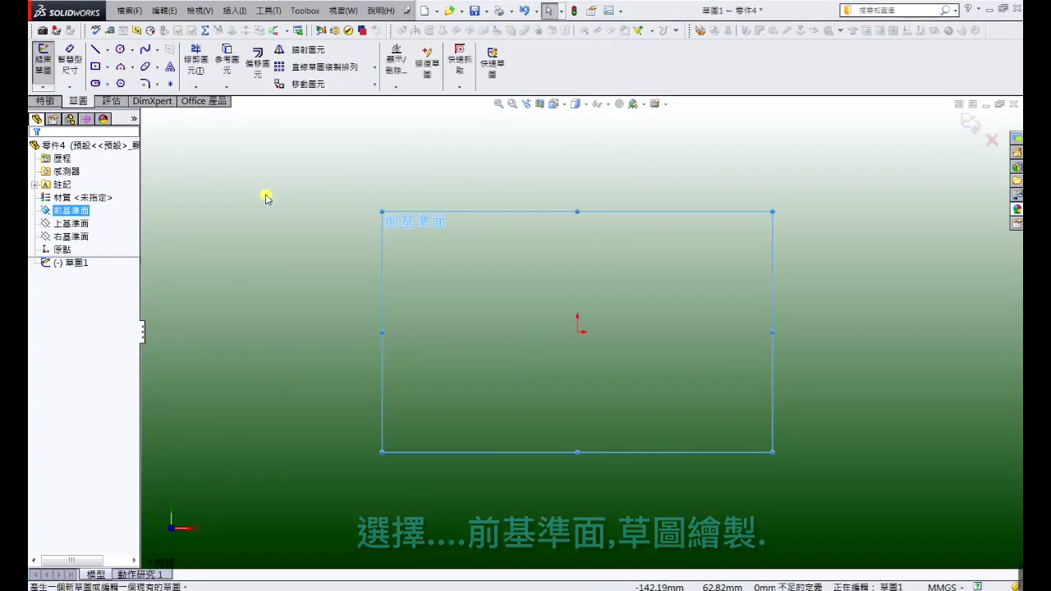
Draw a horizontal construction centreline ending at the origin and a vertical one rising from it.
left_click(93, 51)
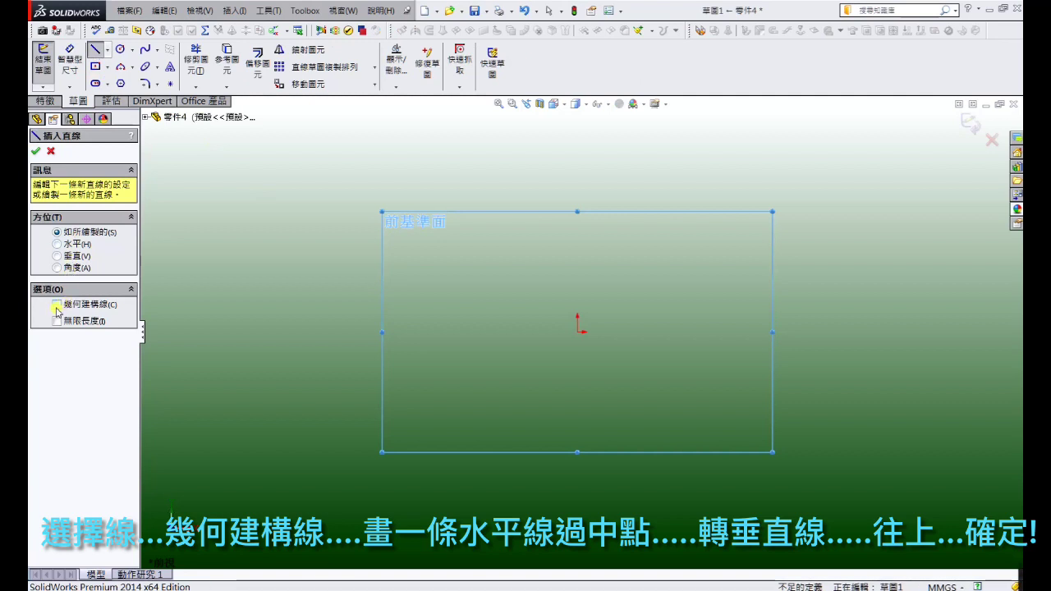
left_click(355, 333)
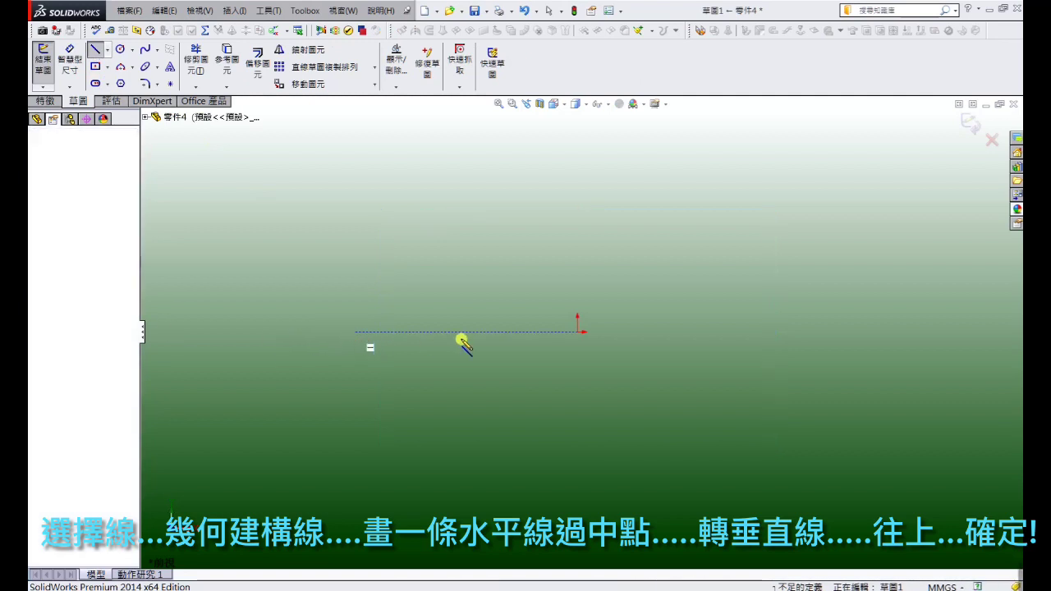
left_click(578, 332)
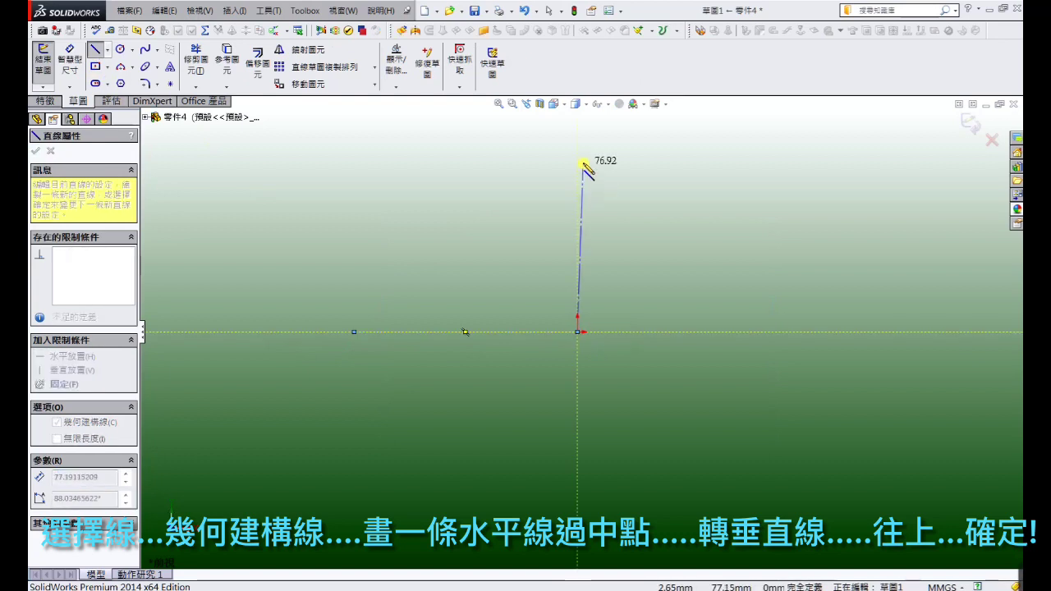
left_click(578, 155)
right_click(578, 156)
left_click(591, 171)
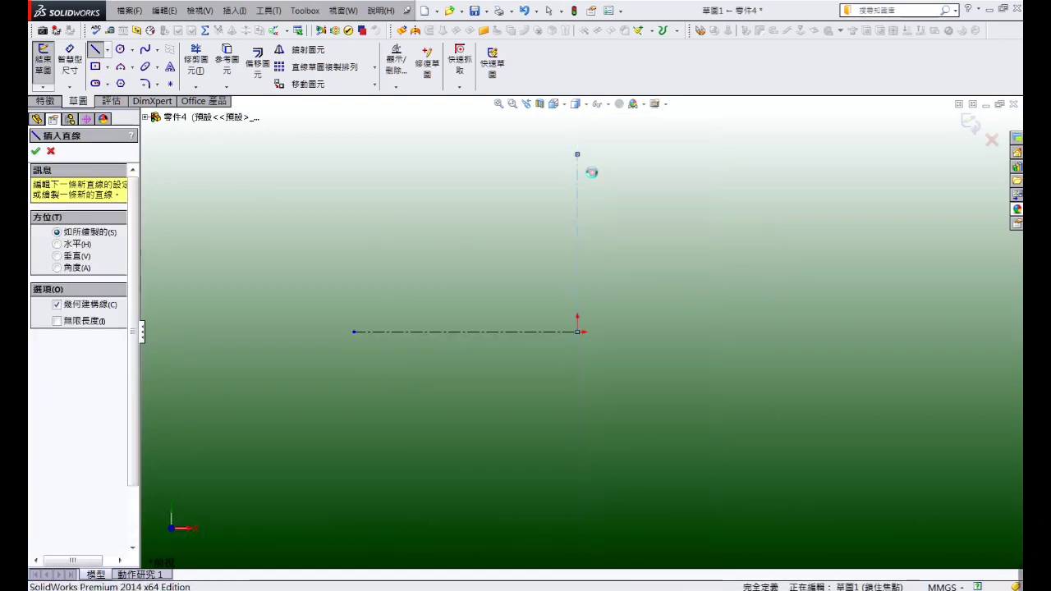
key("Escape")
left_click(95, 67)
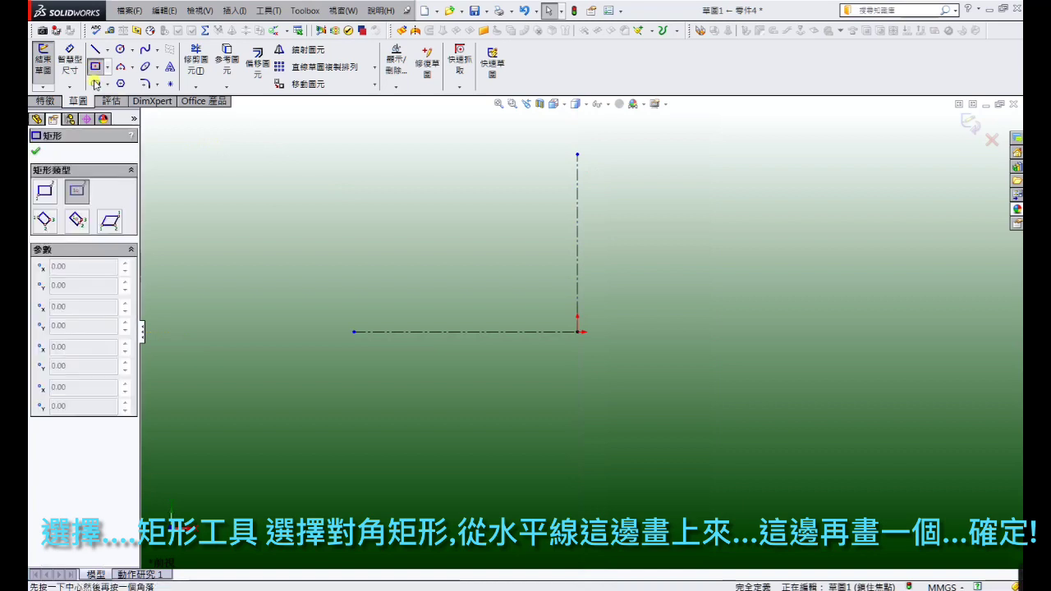
Draw a tall rectangle on the horizontal centreline and a second one from its top corner to the vertical centreline.
left_click(500, 332)
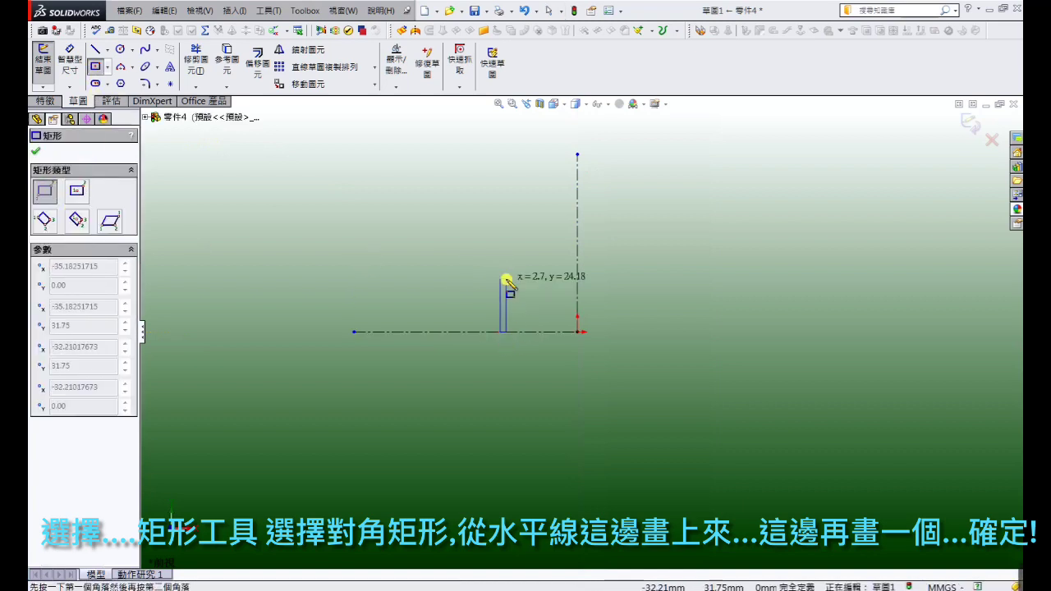
left_click(456, 203)
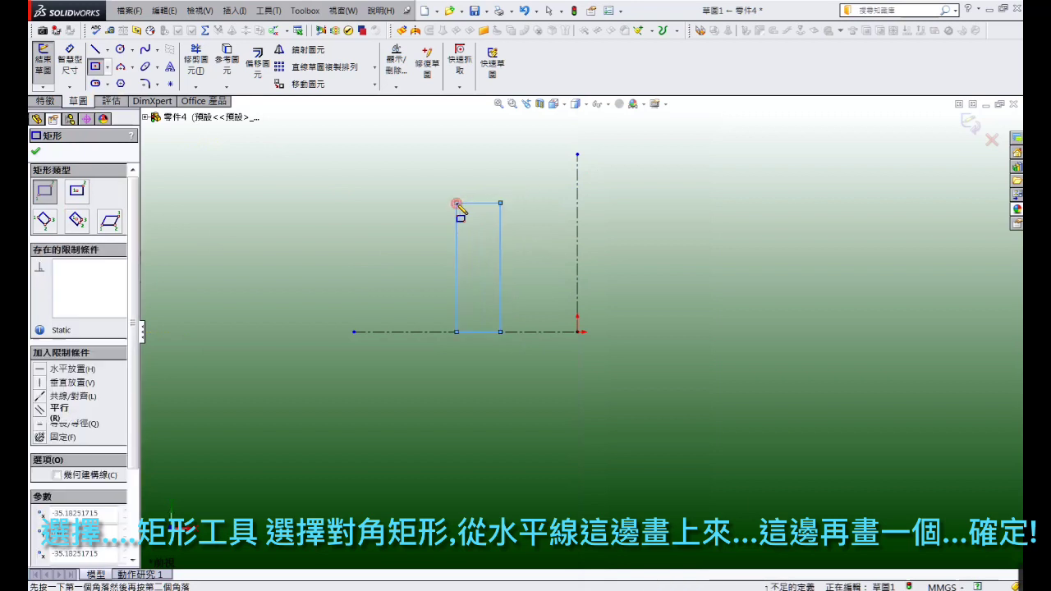
left_click(500, 203)
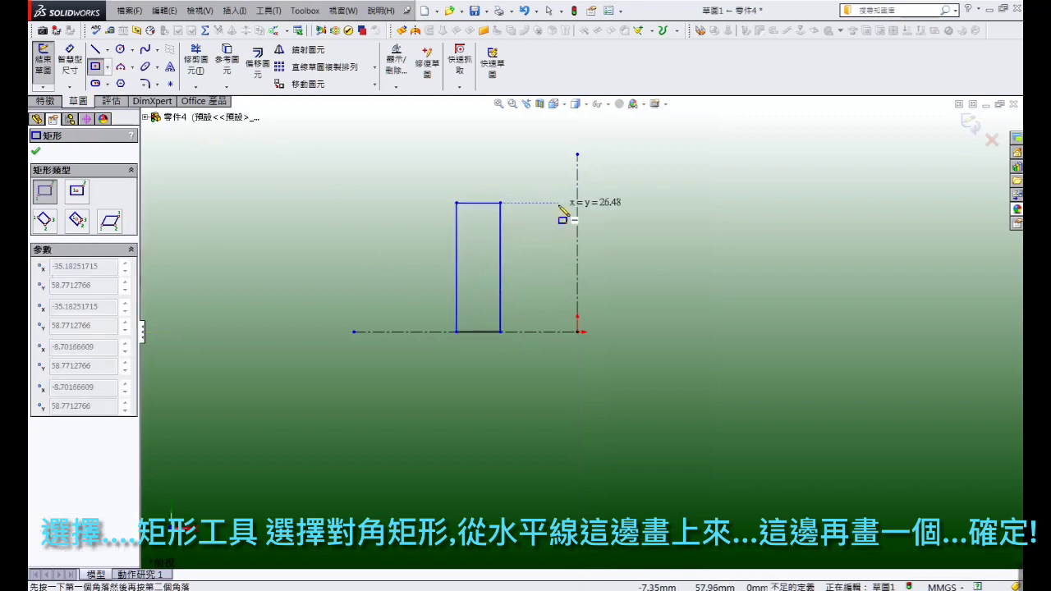
left_click(577, 260)
right_click(578, 261)
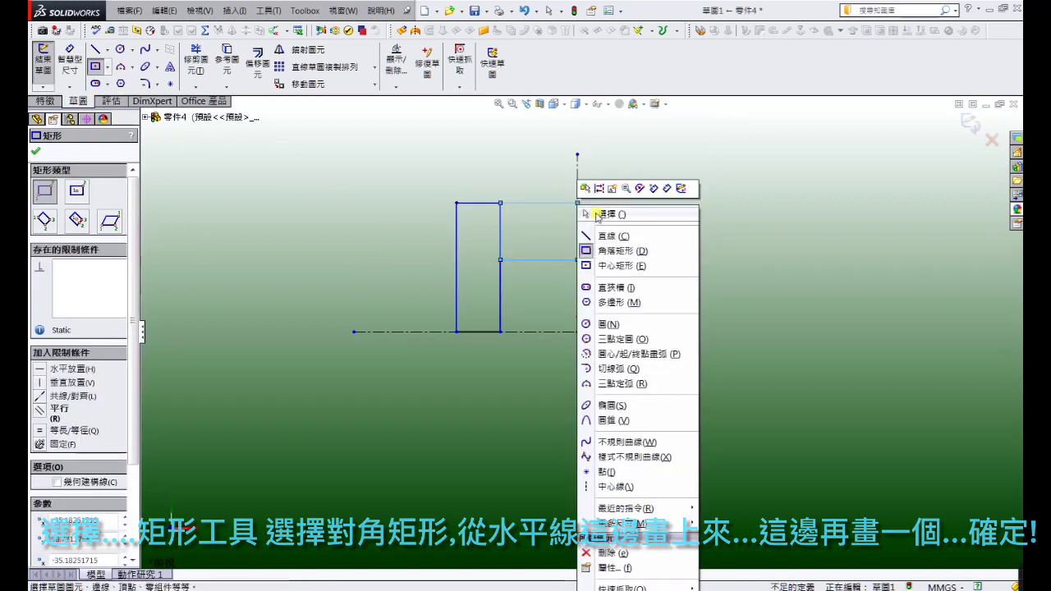
left_click(604, 211)
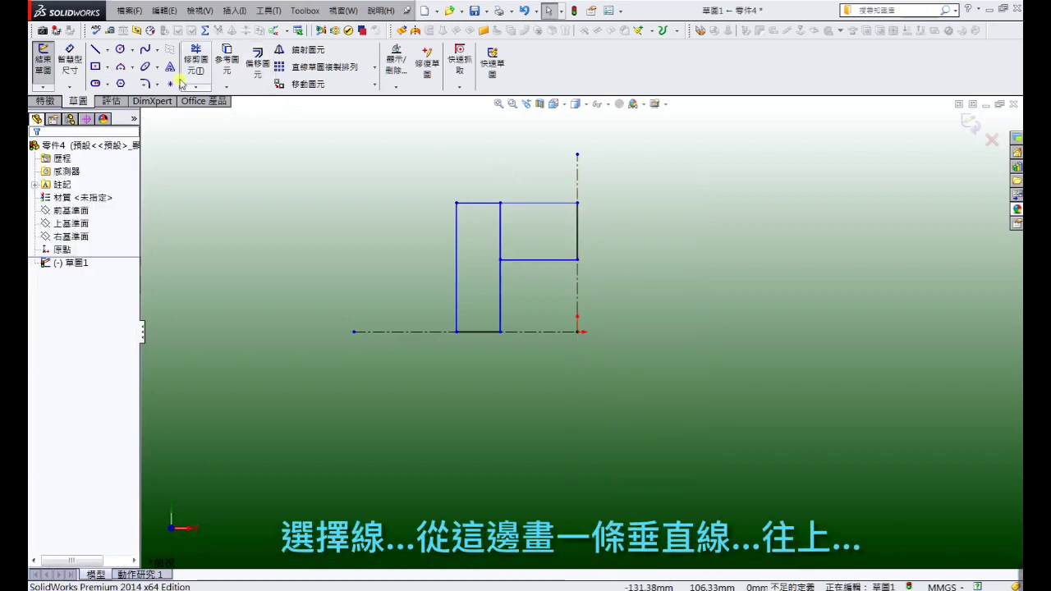
Draw the left leg outline with a top step, slanted side, vertical side and base segment.
left_click(95, 51)
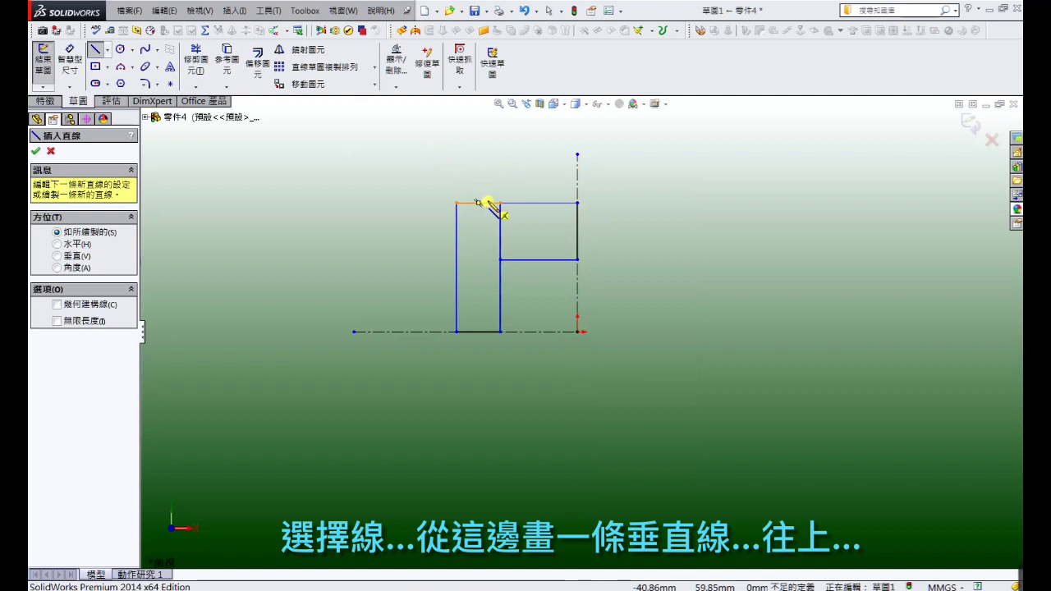
left_click(491, 202)
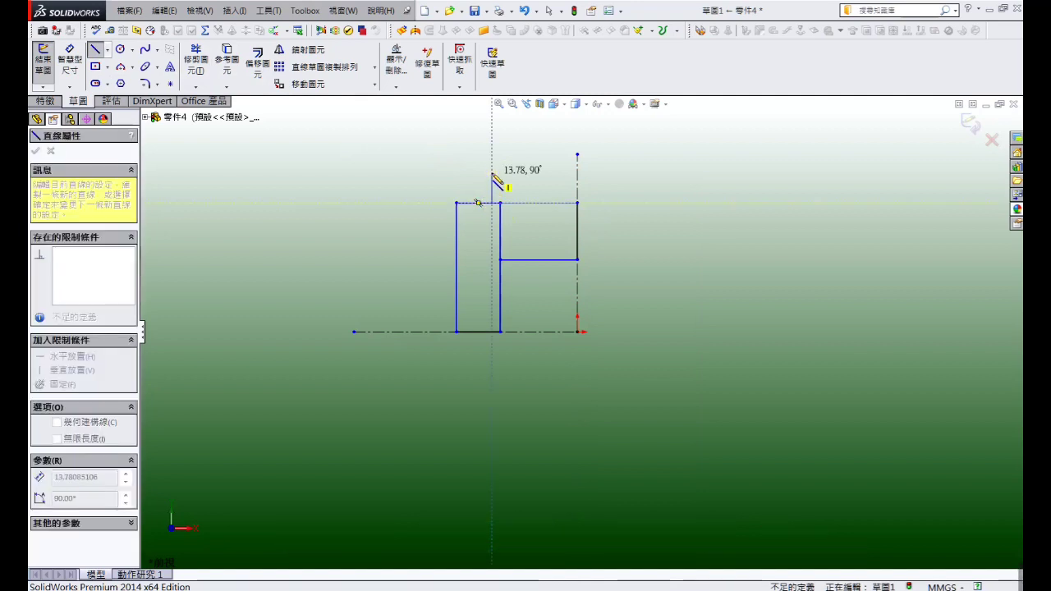
left_click(445, 172)
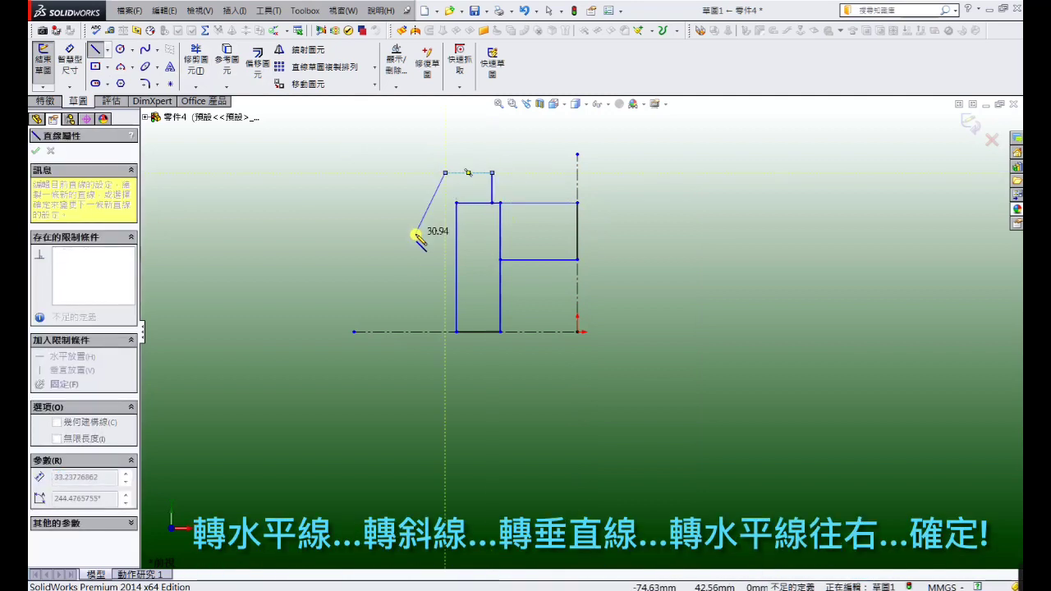
left_click(405, 274)
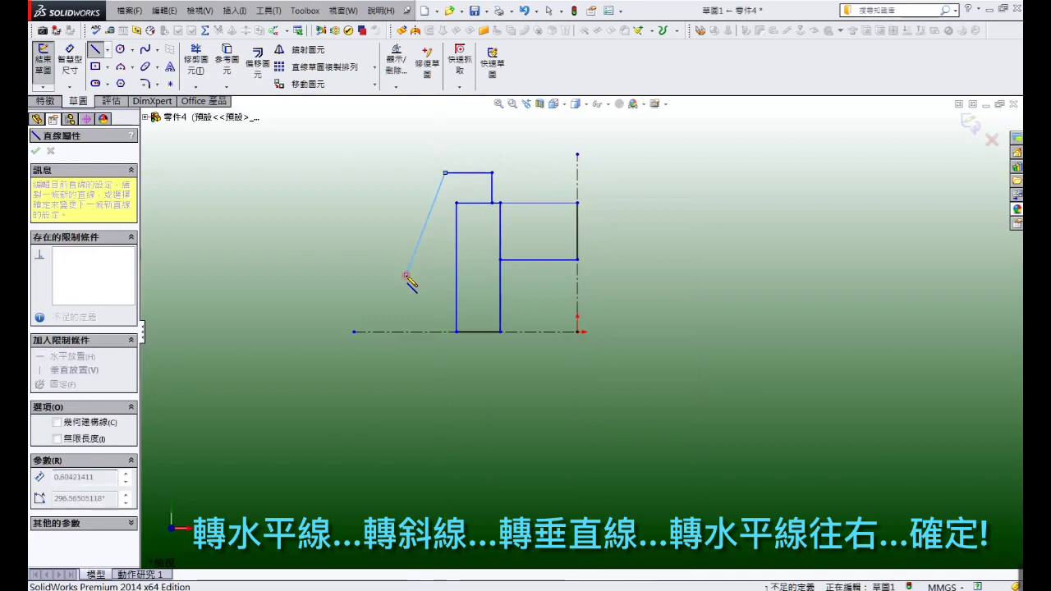
left_click(406, 332)
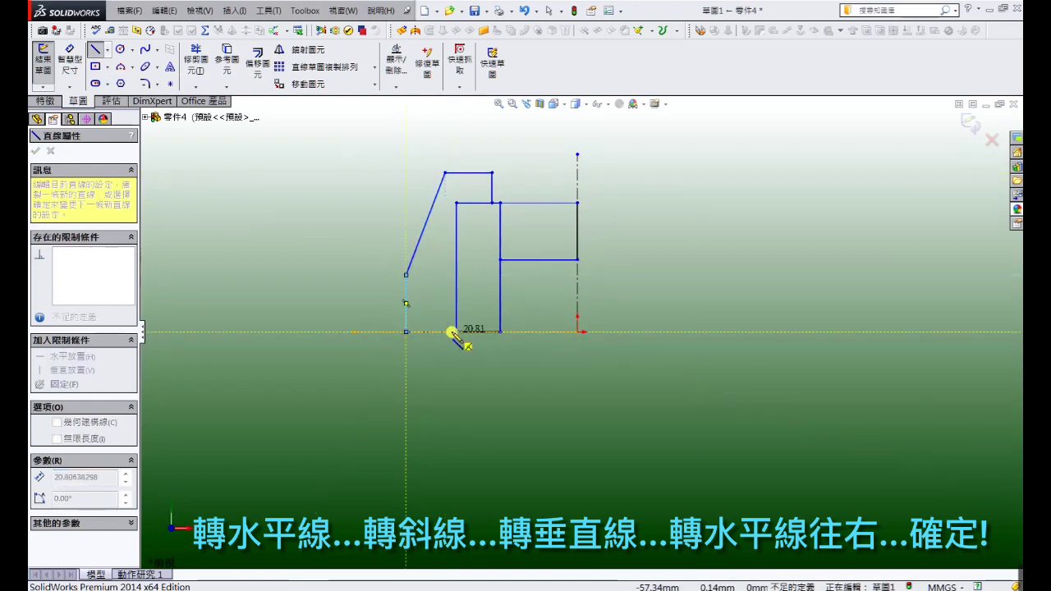
right_click(457, 335)
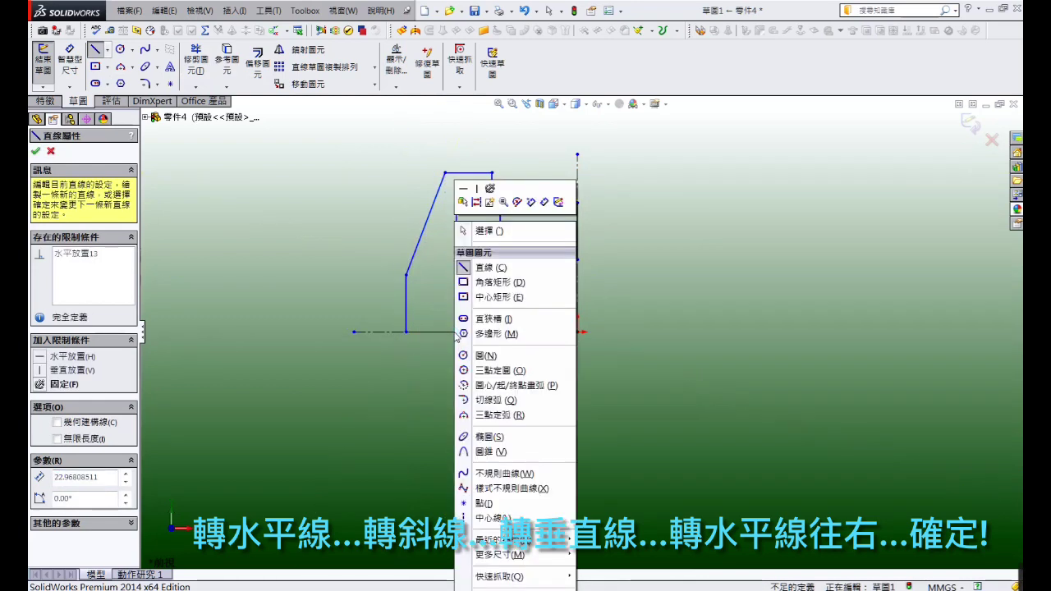
left_click(492, 230)
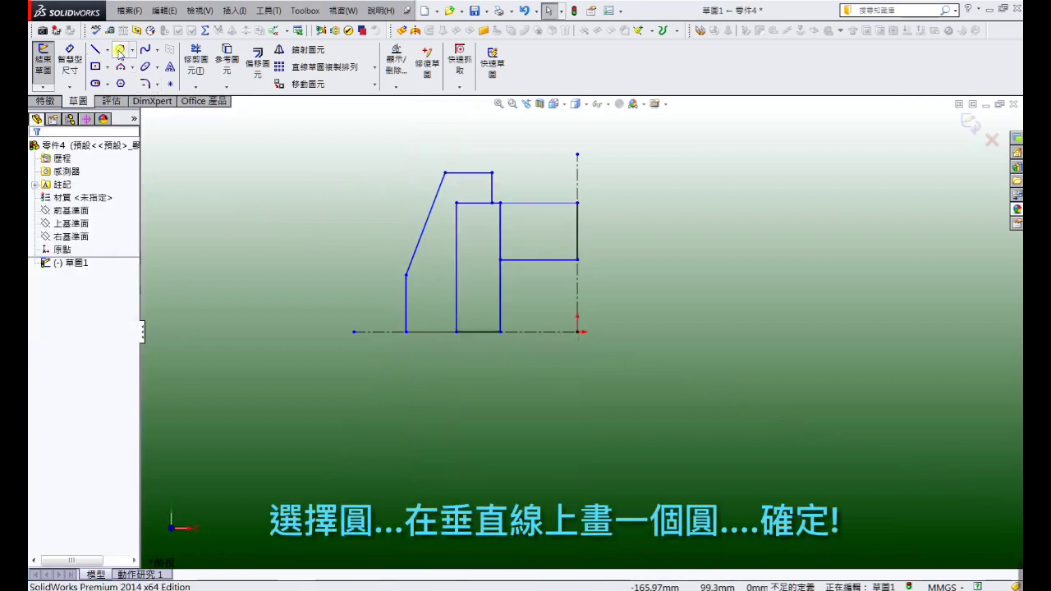
Draw a circle centred on the vertical centreline at the upper rectangle's top corner.
left_click(120, 51)
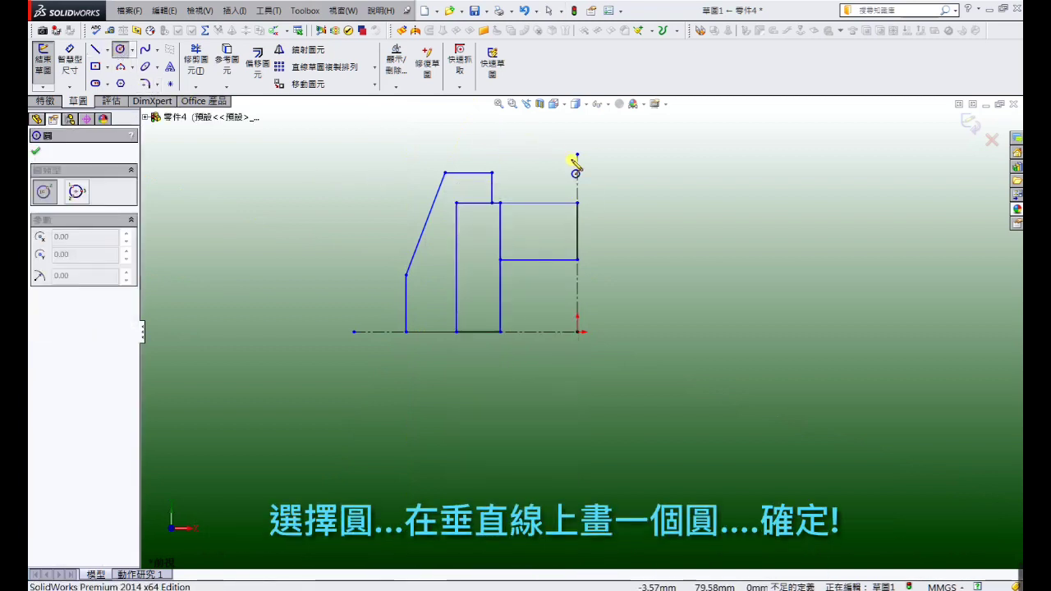
left_click(577, 204)
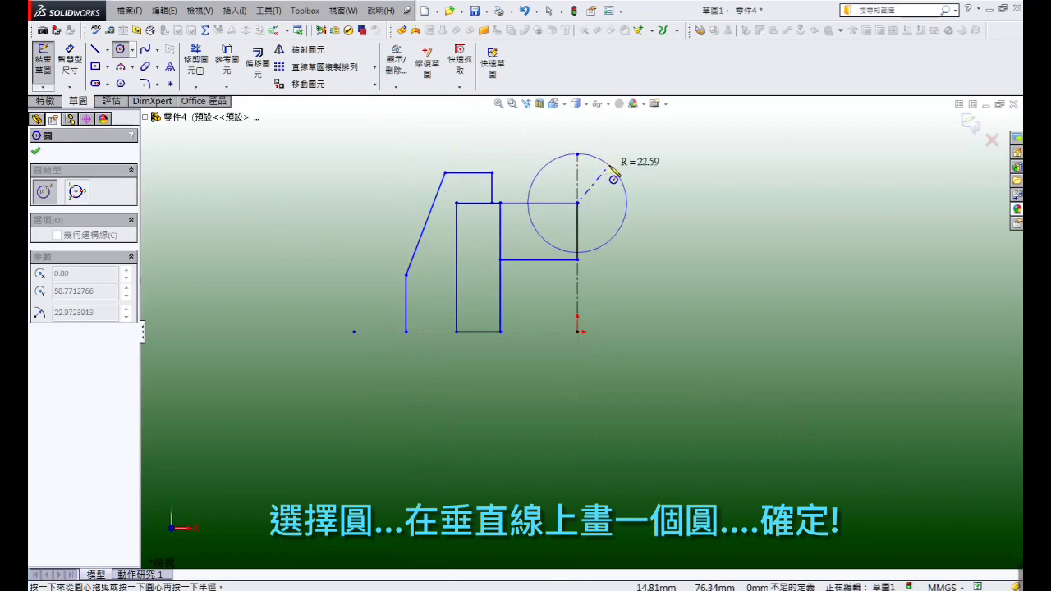
left_click(614, 169)
right_click(614, 169)
left_click(628, 174)
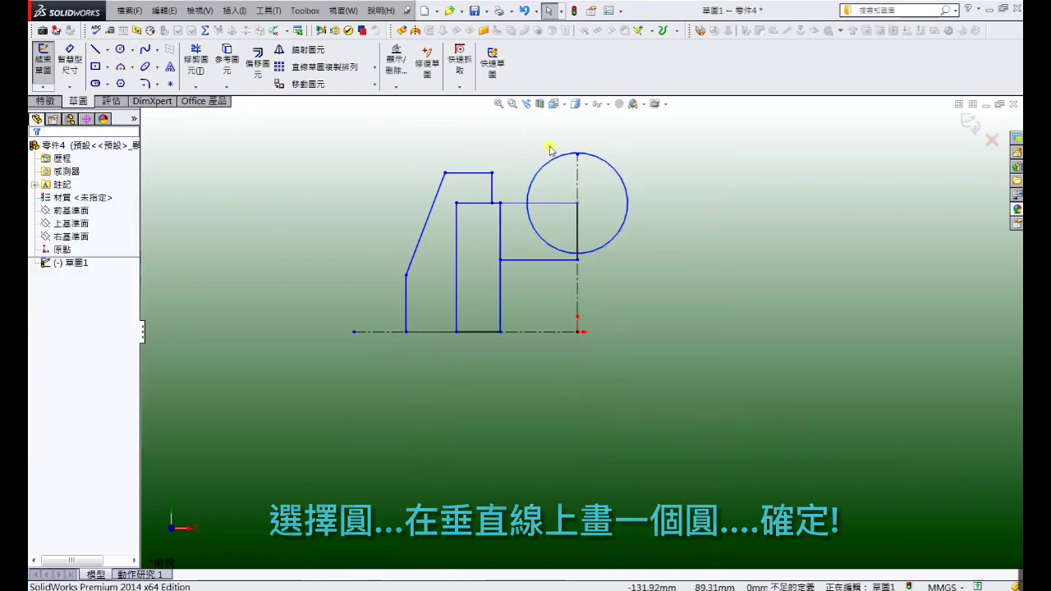
left_click(304, 51)
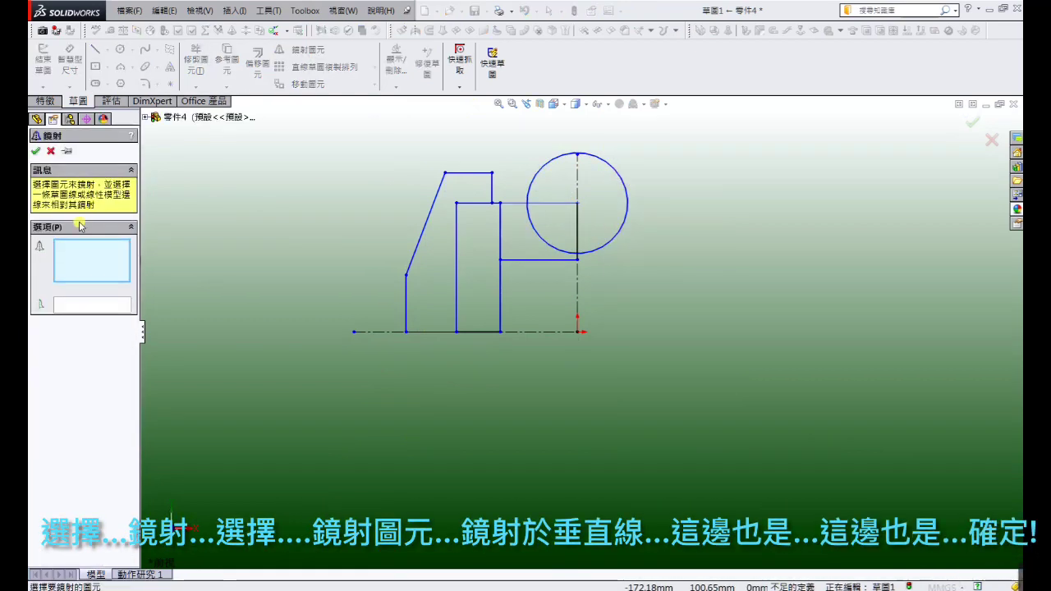
Mirror the left outline across the vertical centreline and trim the circle to a top semicircle.
mouse_move(377, 141)
left_mouse_down()
mouse_move(491, 383)
mouse_move(371, 376)
left_mouse_up()
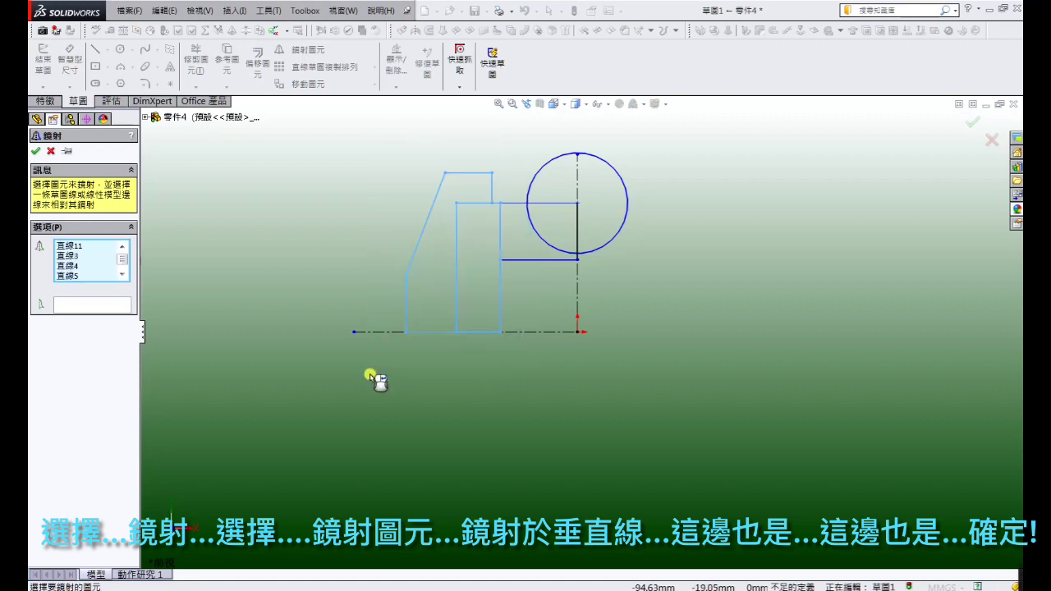
left_click(93, 305)
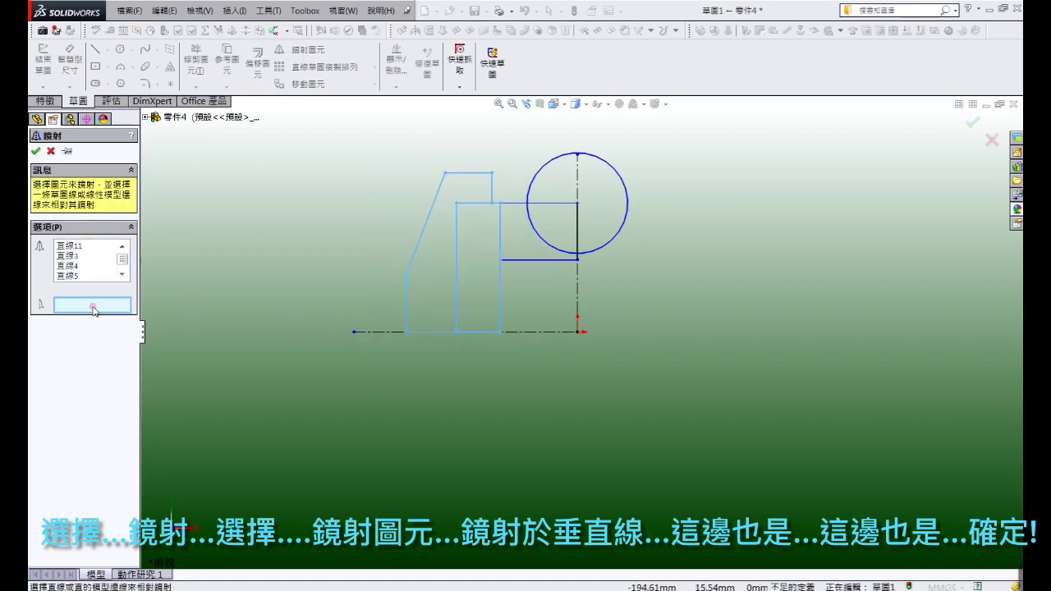
left_click(578, 288)
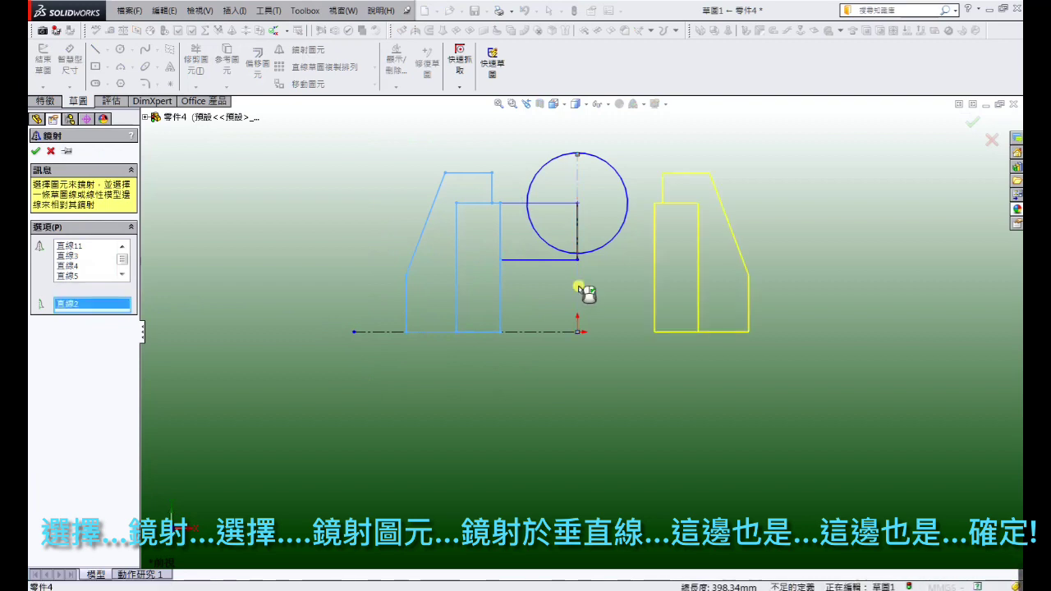
left_click(123, 275)
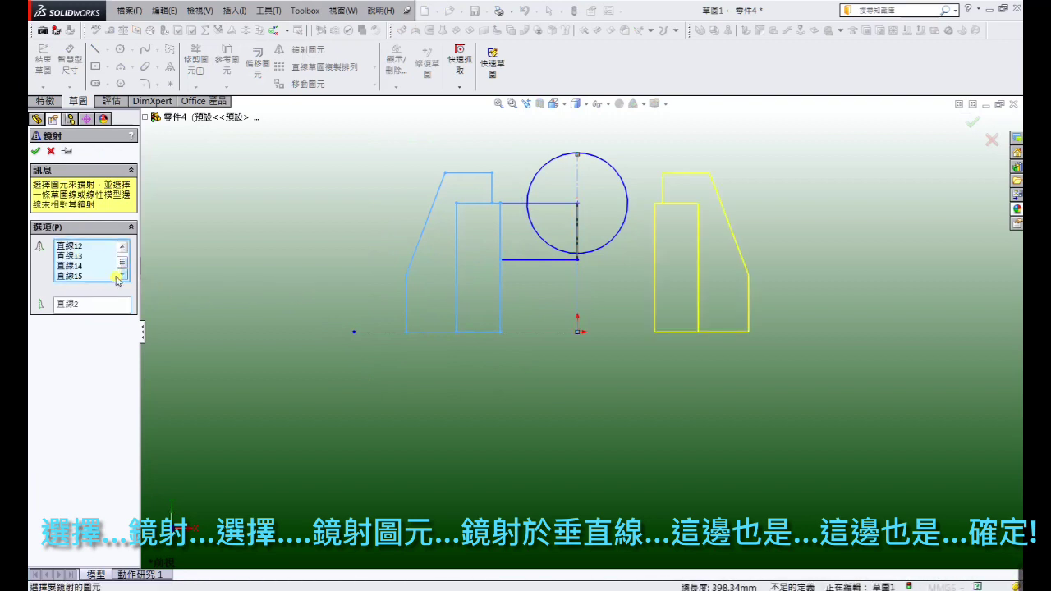
left_click(514, 261)
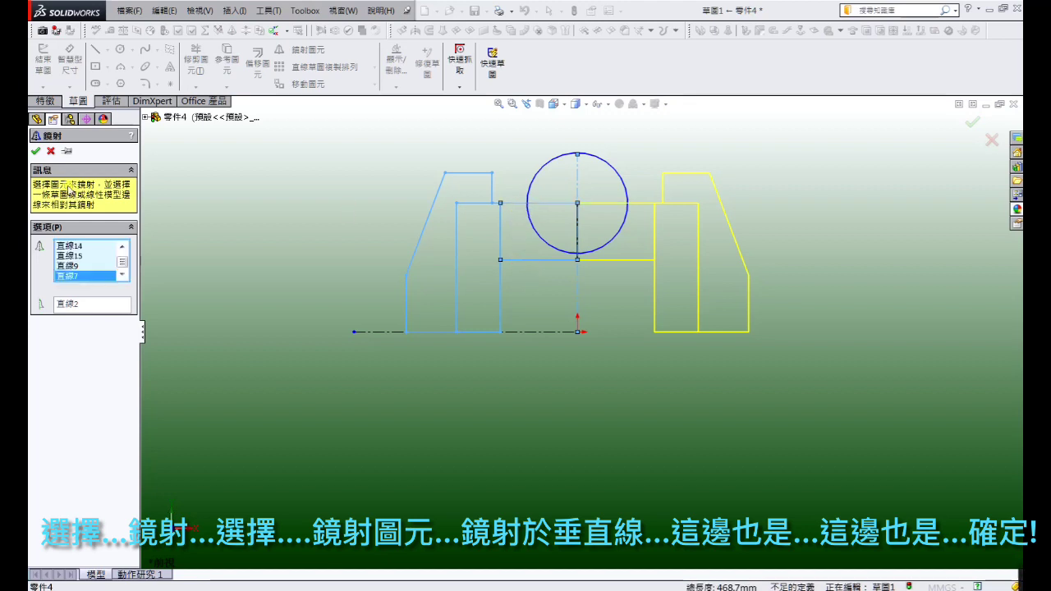
left_click(36, 151)
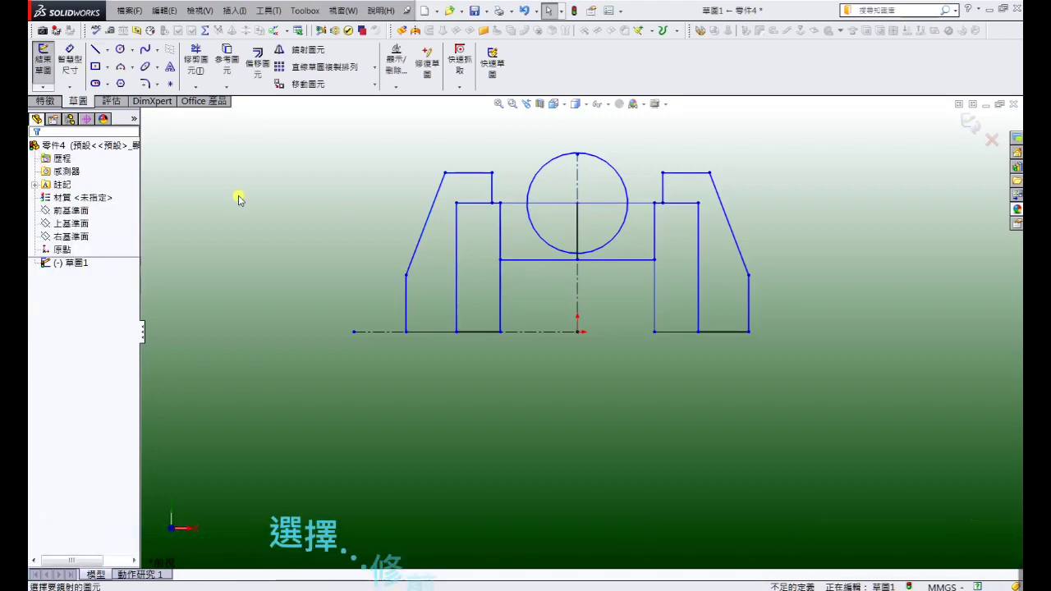
left_click(195, 64)
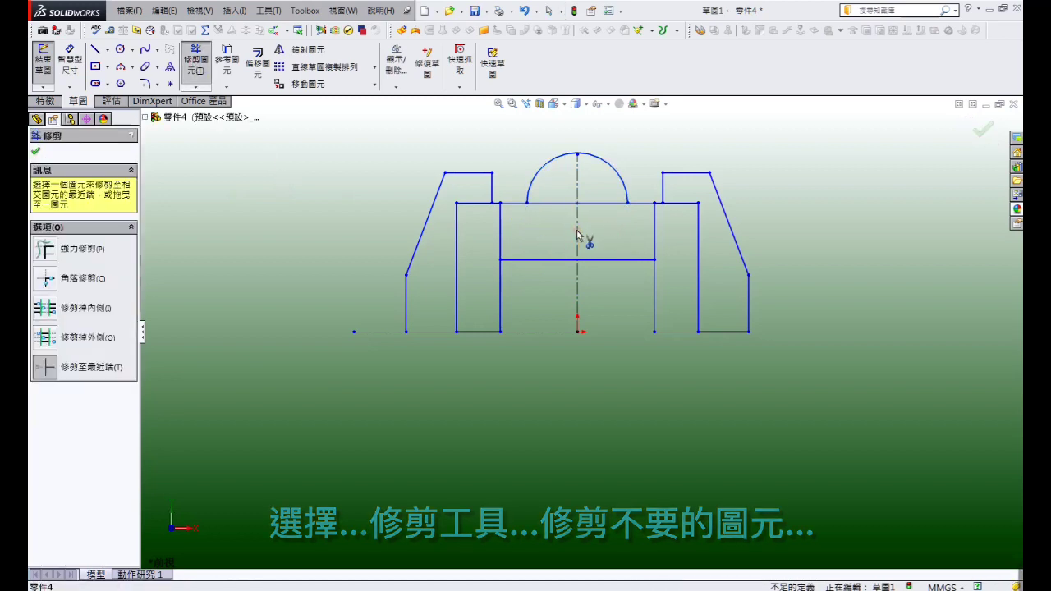
left_click(71, 65)
Dimension the middle horizontal line 58, the leg span 78 and the left foot 18.
left_click(72, 65)
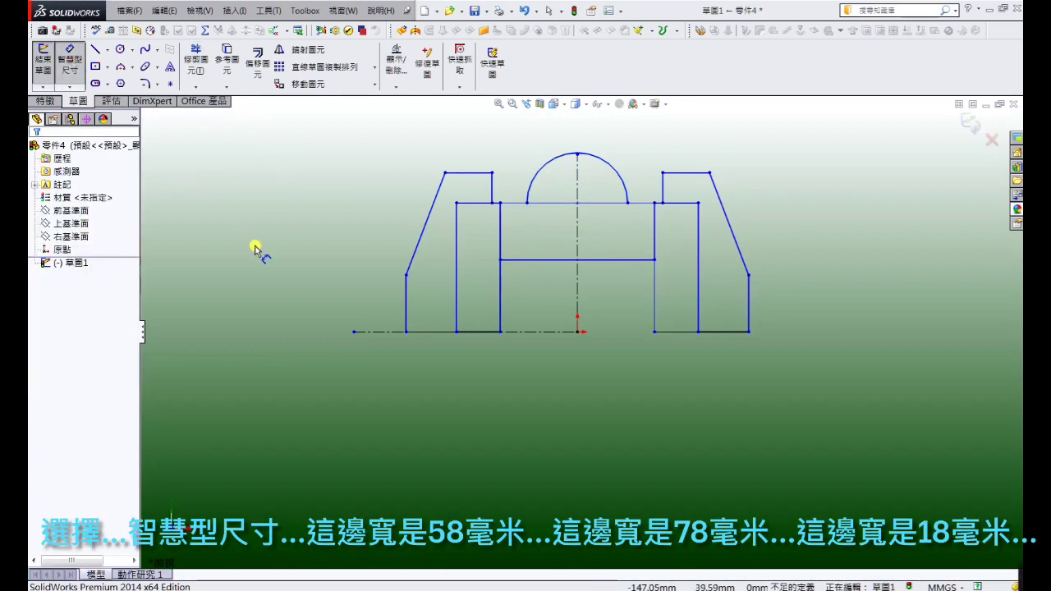
left_click(556, 266)
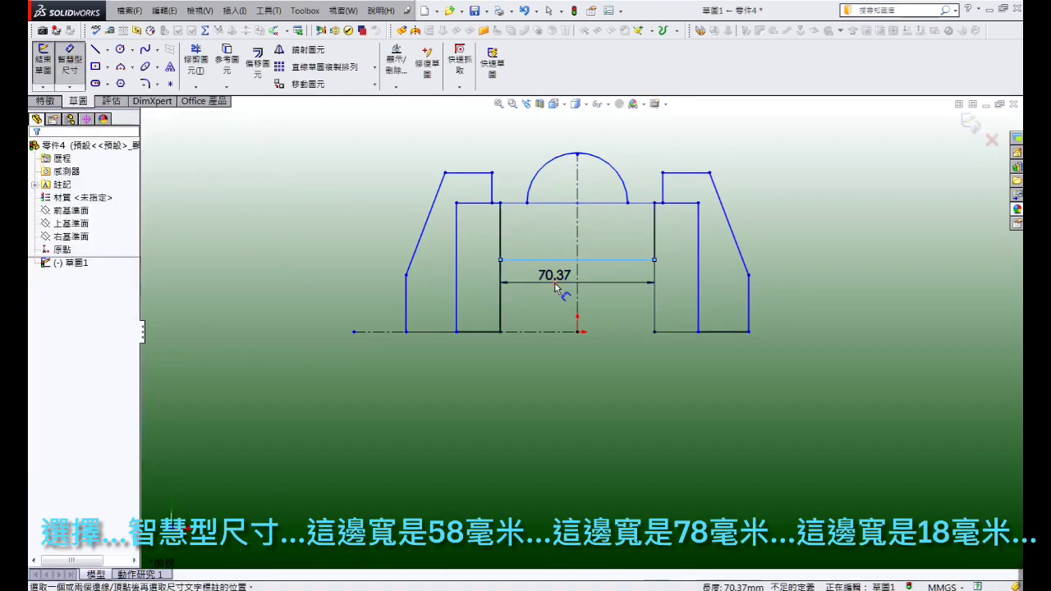
left_click(558, 283)
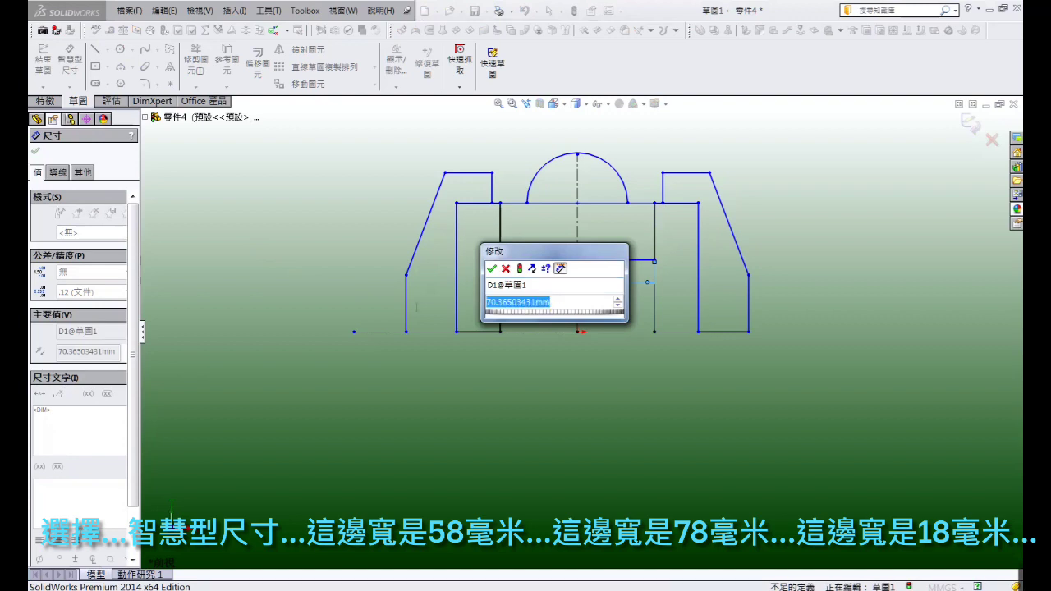
type("58")
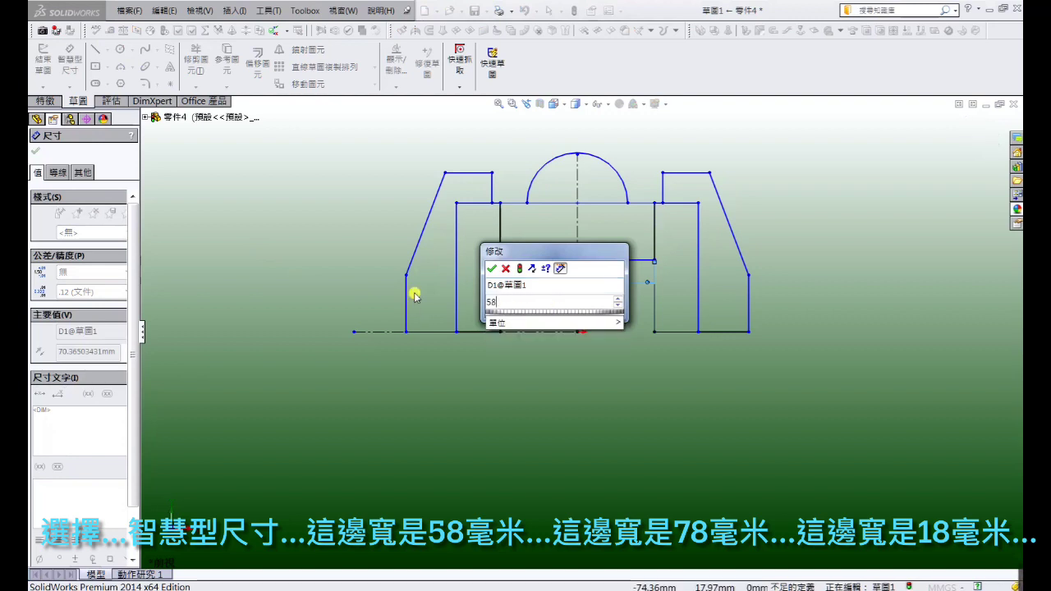
key("Return")
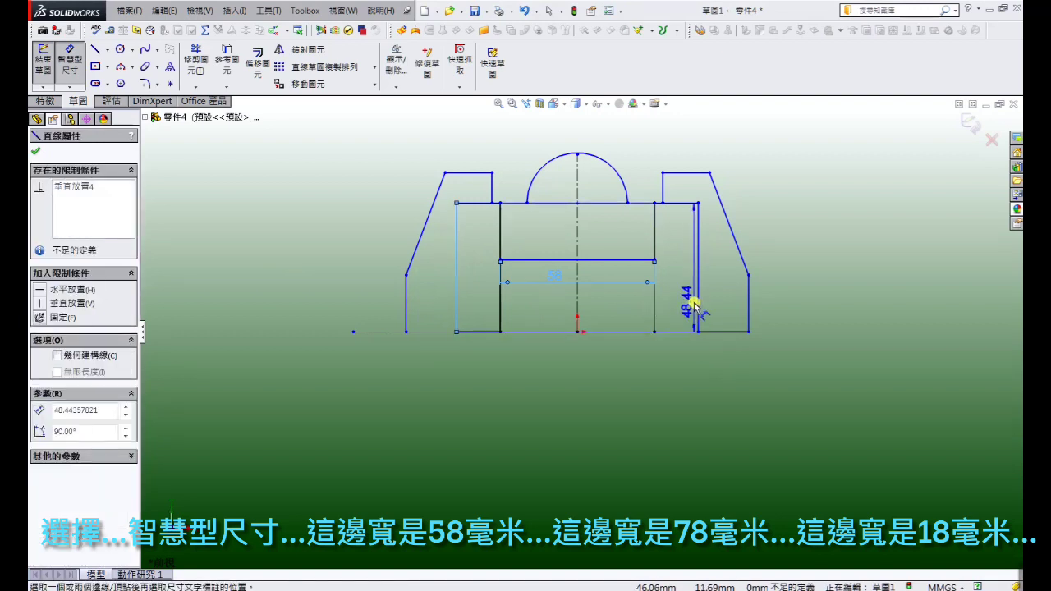
left_click(696, 303)
left_click(586, 365)
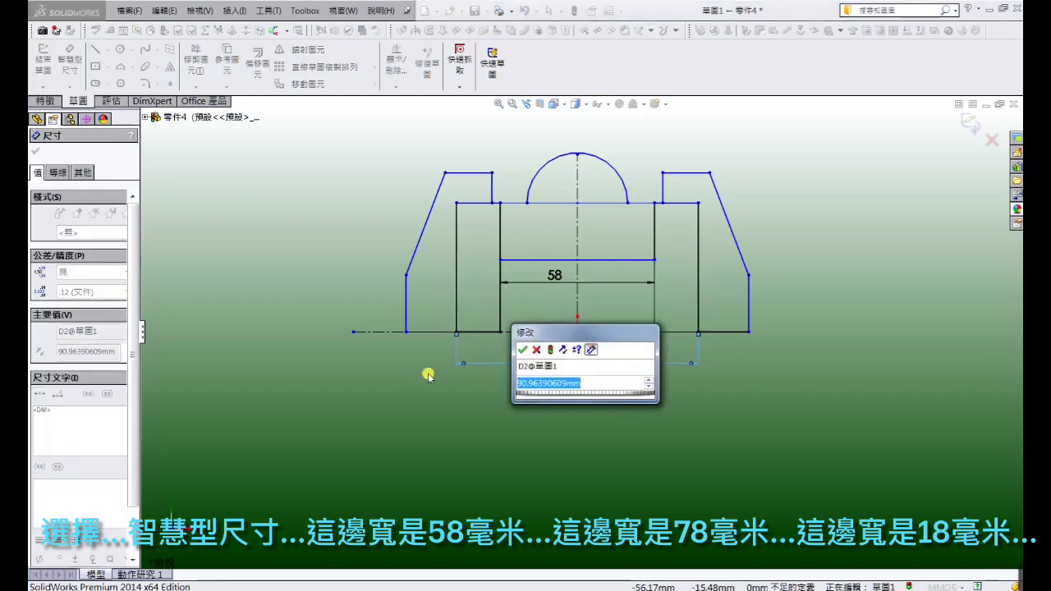
type("78")
key("Return")
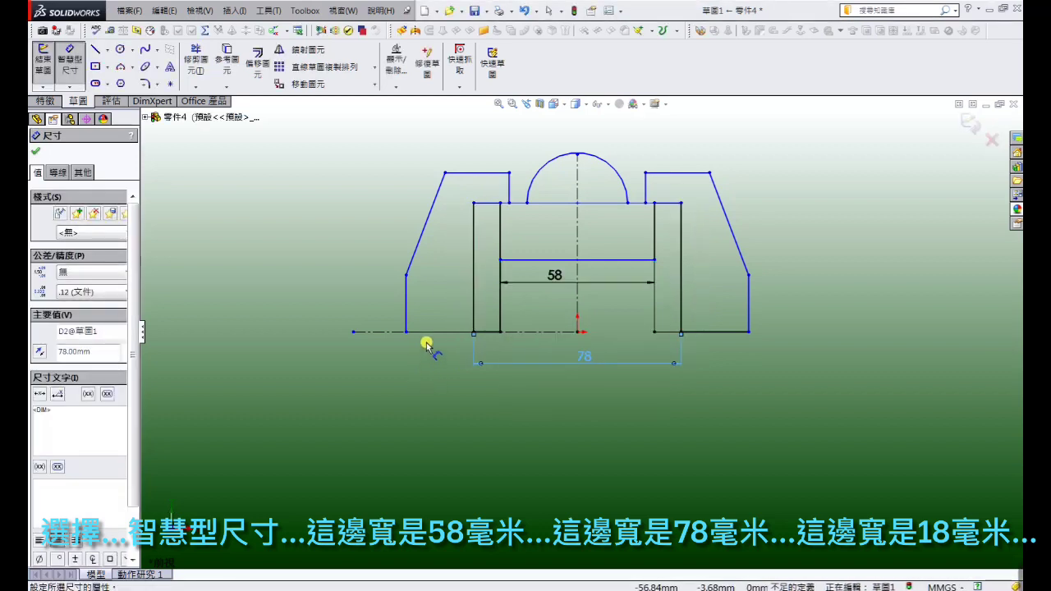
left_click(428, 333)
left_click(437, 363)
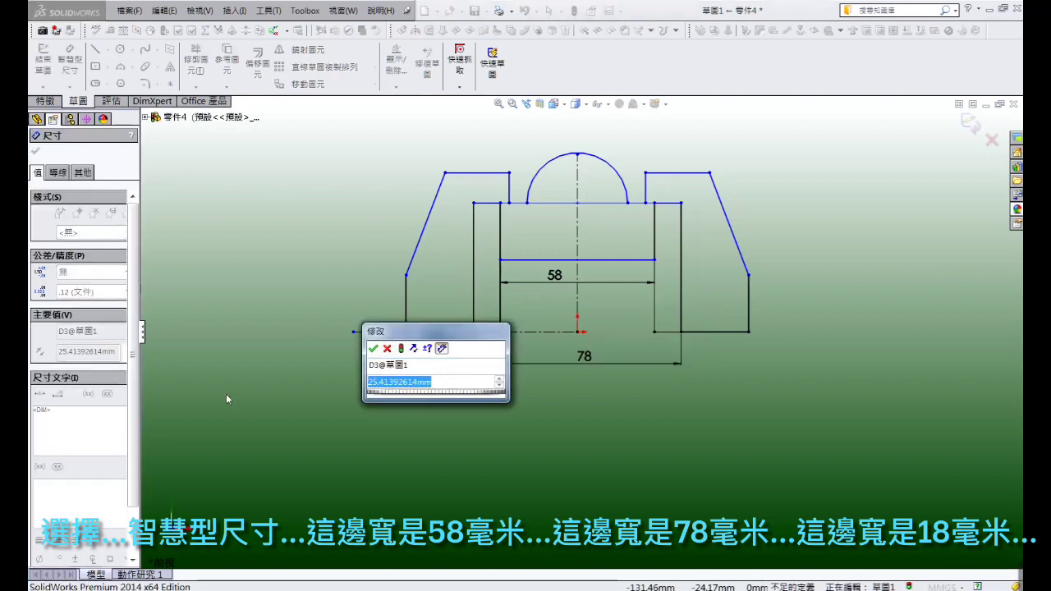
type("18")
key("Return")
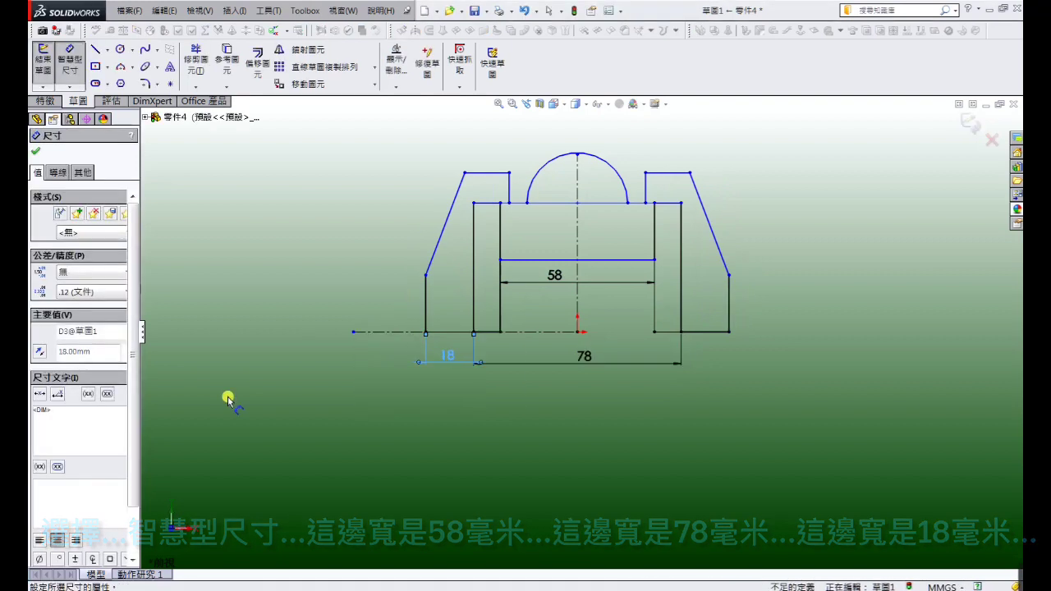
Dimension the top-left block width 13 and the overall top width 85.
left_click(483, 178)
left_click(485, 166)
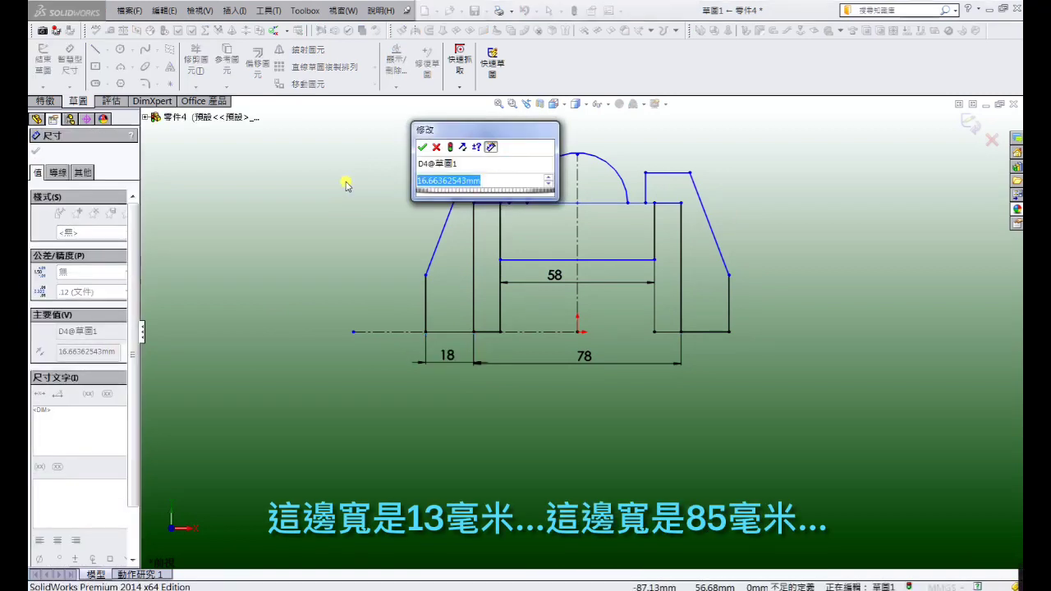
type("13")
key("Return")
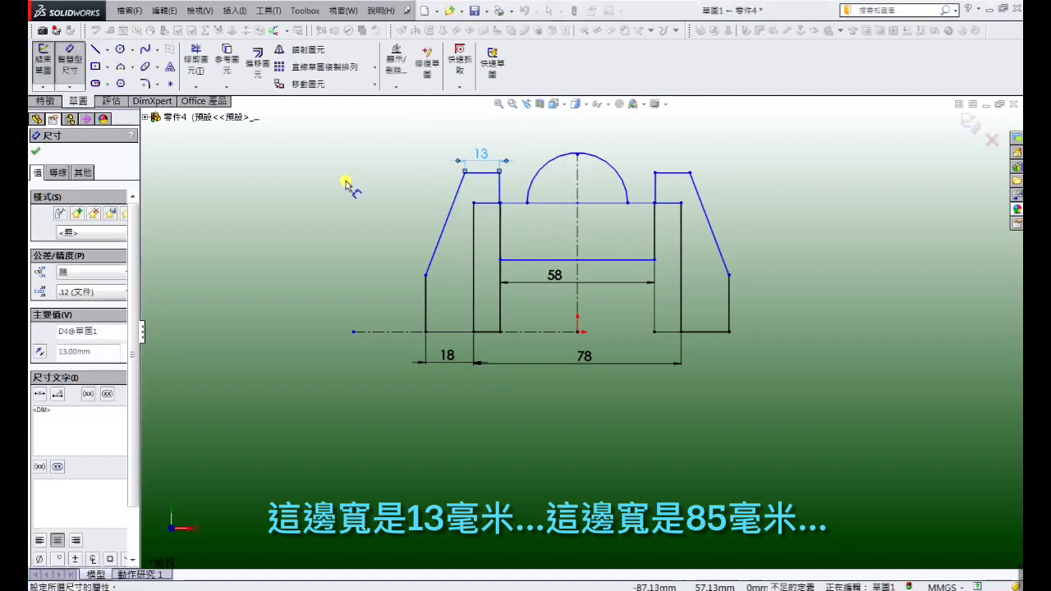
left_click(464, 173)
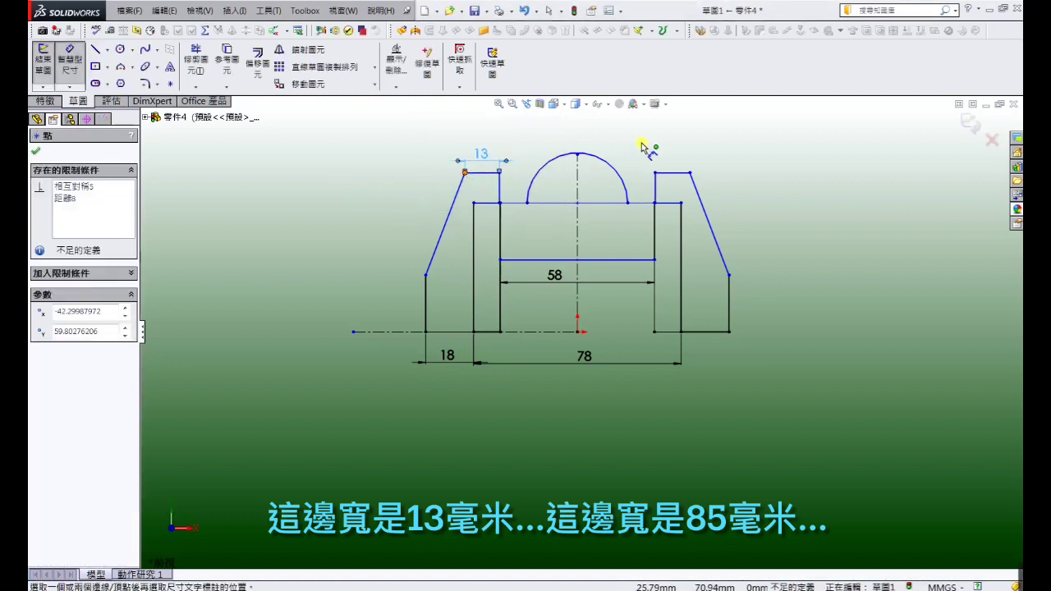
left_click(689, 173)
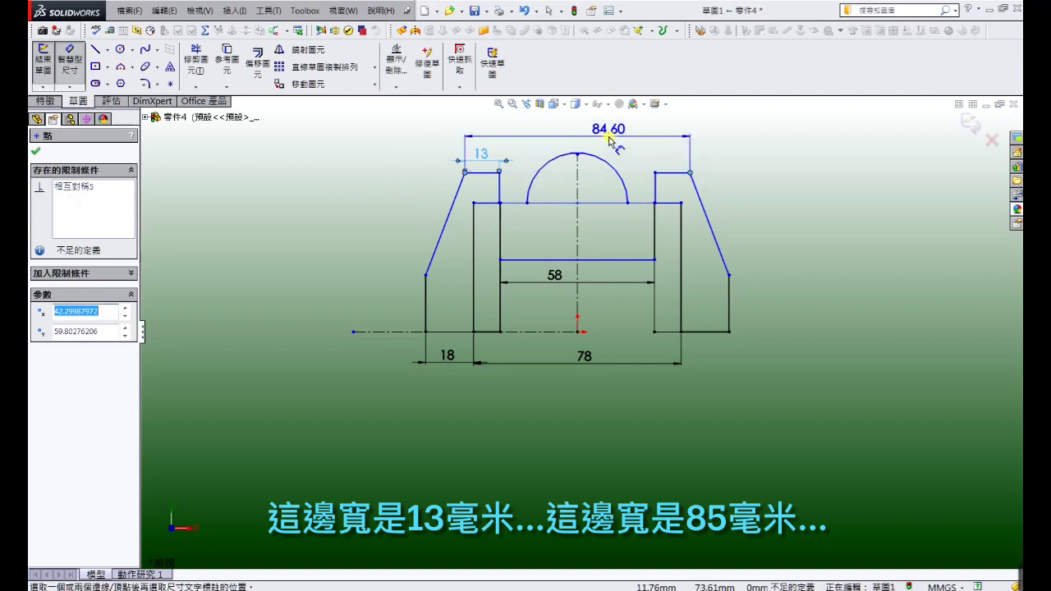
left_click(607, 135)
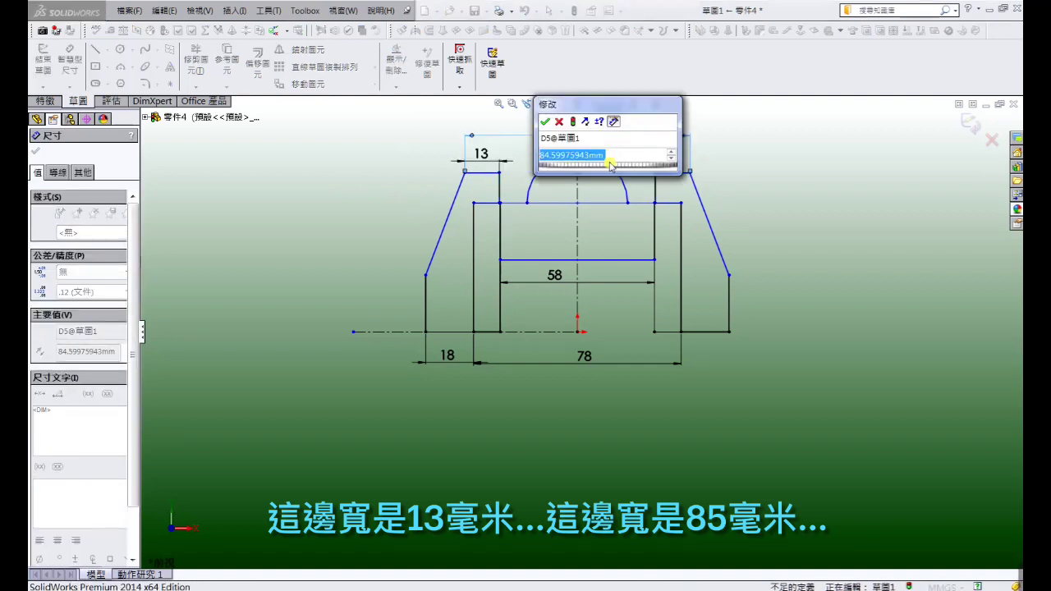
type("85")
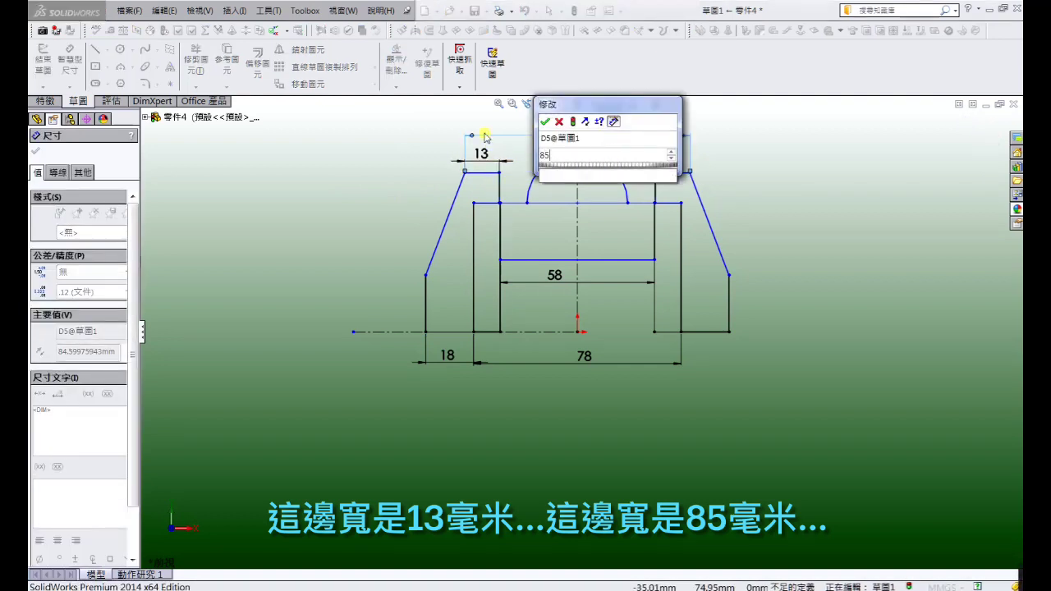
key("Return")
Set the middle line's height above the base to 32 and the middle height to 55.
left_click(400, 214)
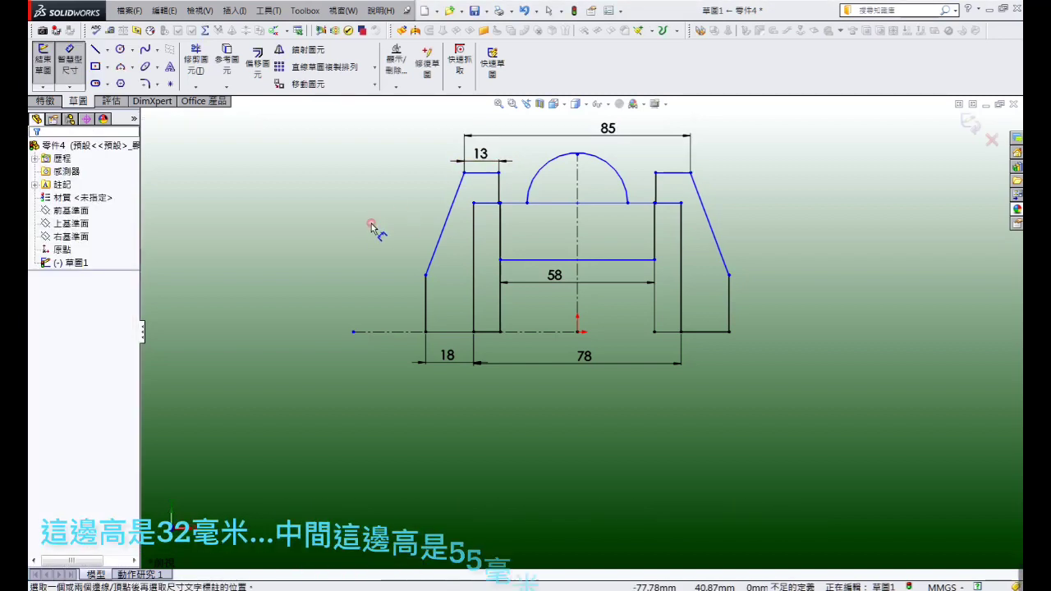
left_click(527, 261)
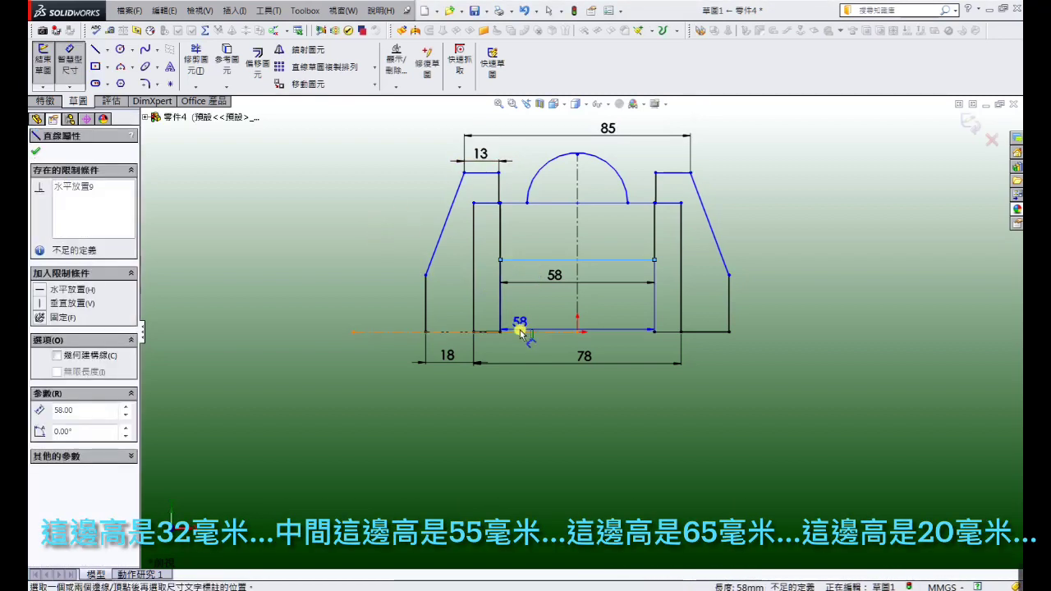
left_click(520, 331)
left_click(526, 315)
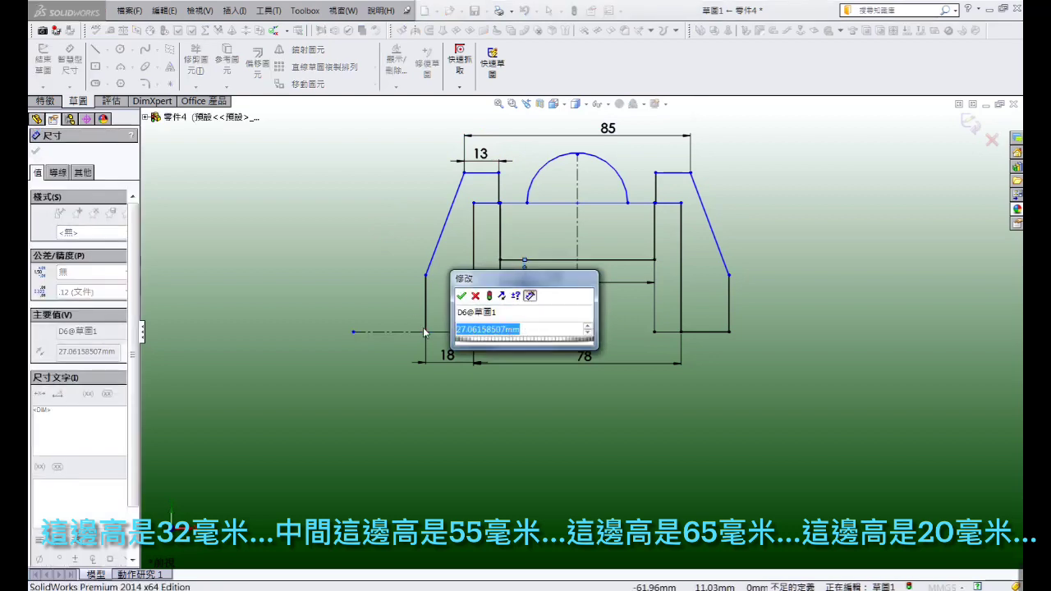
type("32")
key("Return")
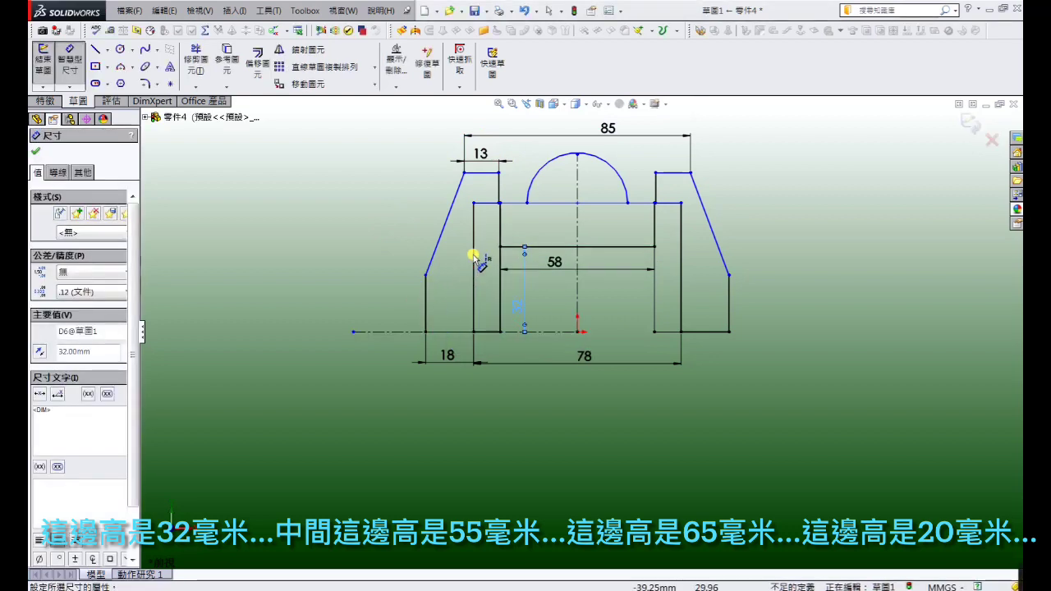
double_click(460, 271)
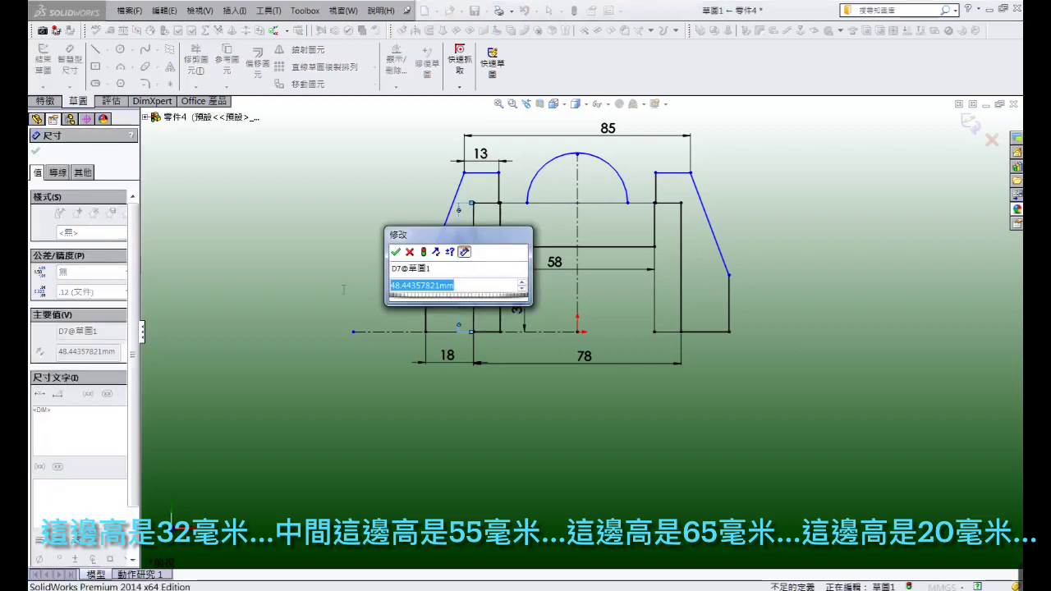
type("55")
key("Return")
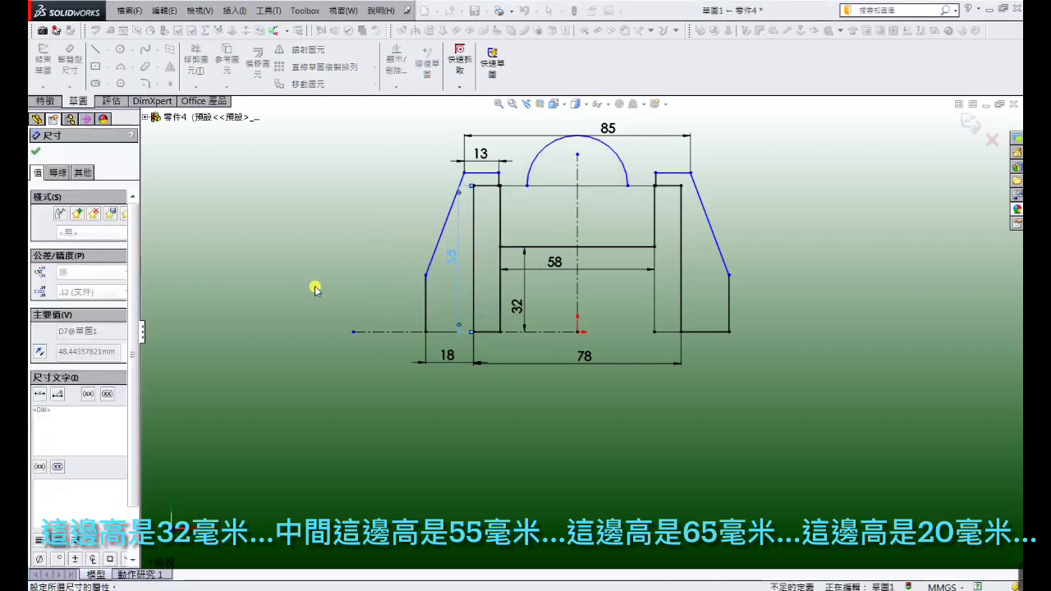
Dimension the left overall height 65 and the lower left step height 20.
left_click(485, 174)
left_click(445, 332)
left_click(368, 278)
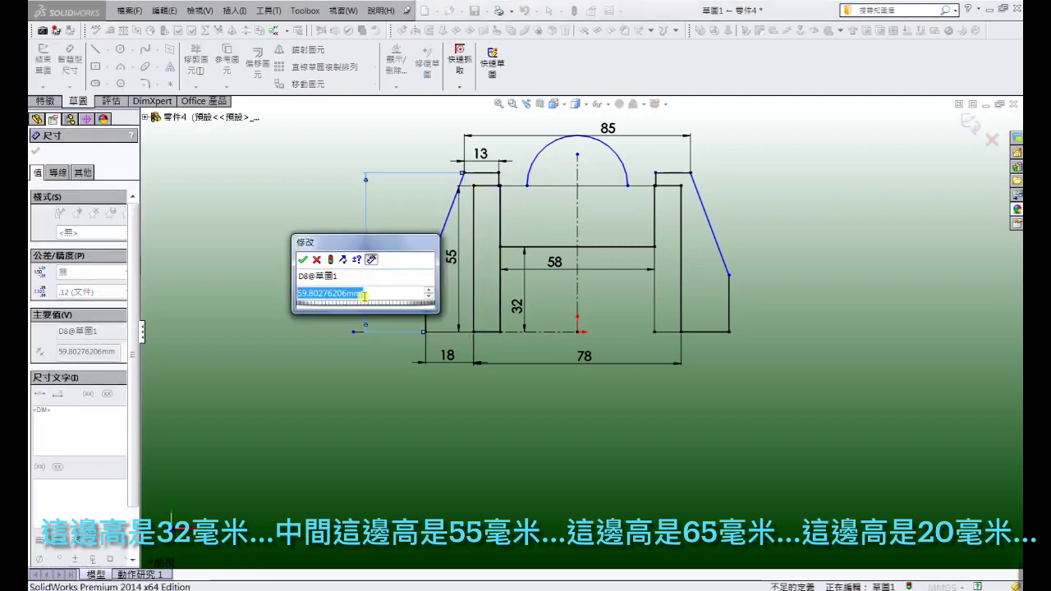
type("65")
key("Return")
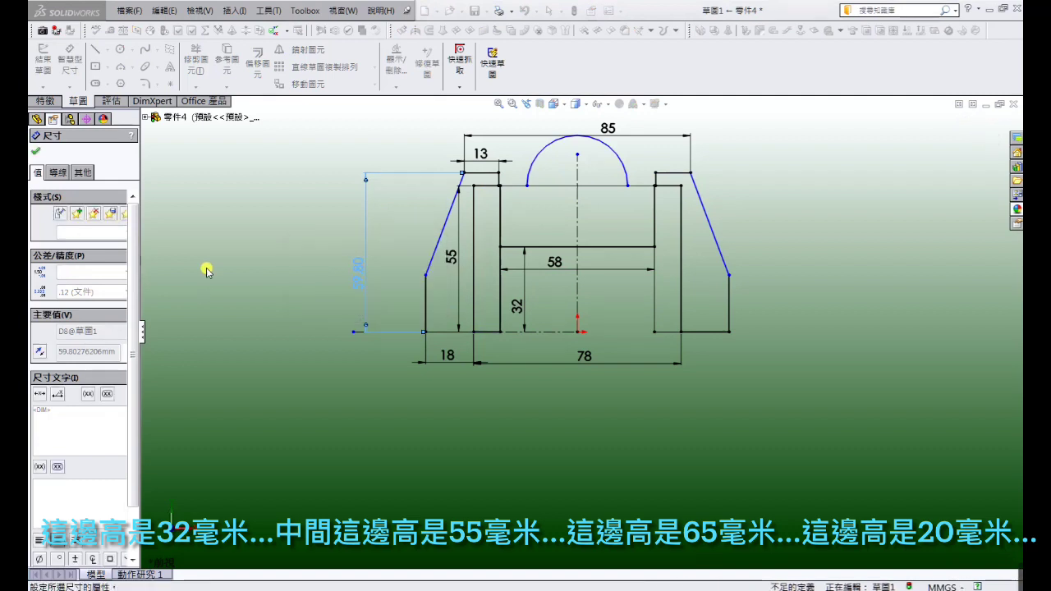
left_click(424, 308)
left_click(415, 309)
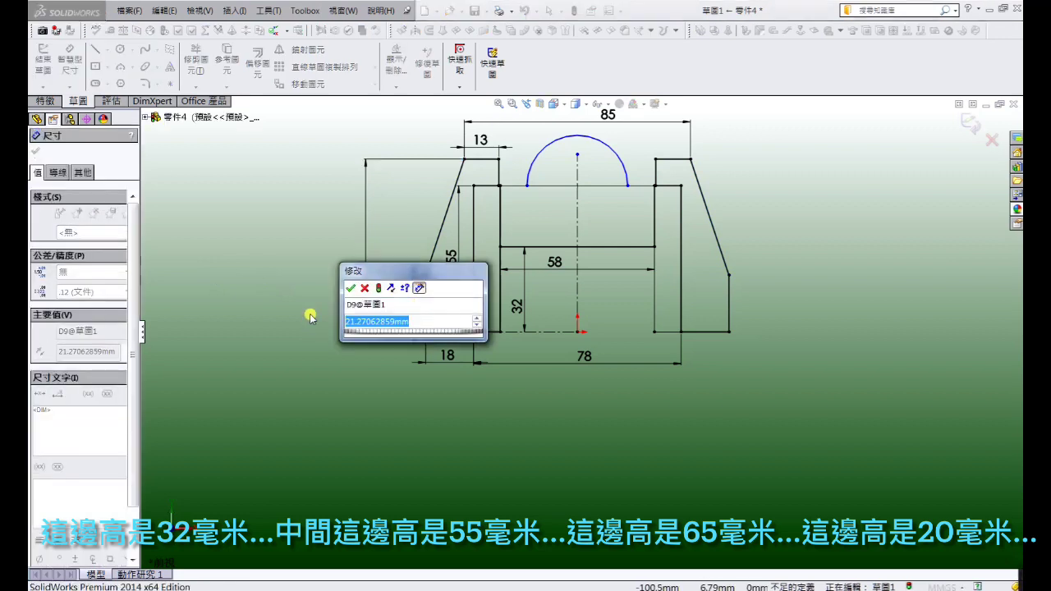
type("20")
key("Return")
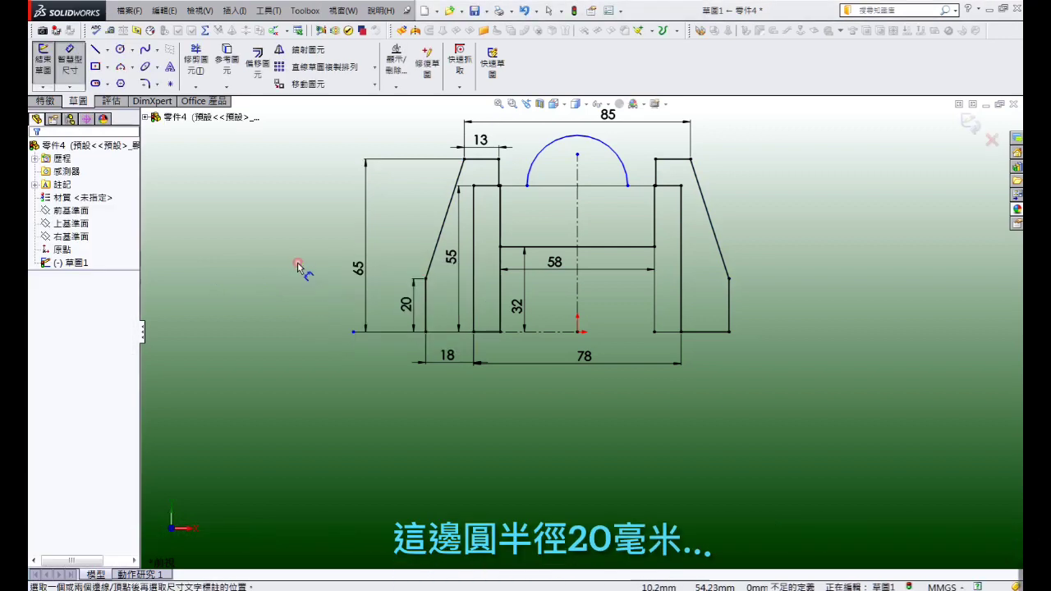
Give the top arc a radius of R20, fully defining the sketch.
left_click(612, 153)
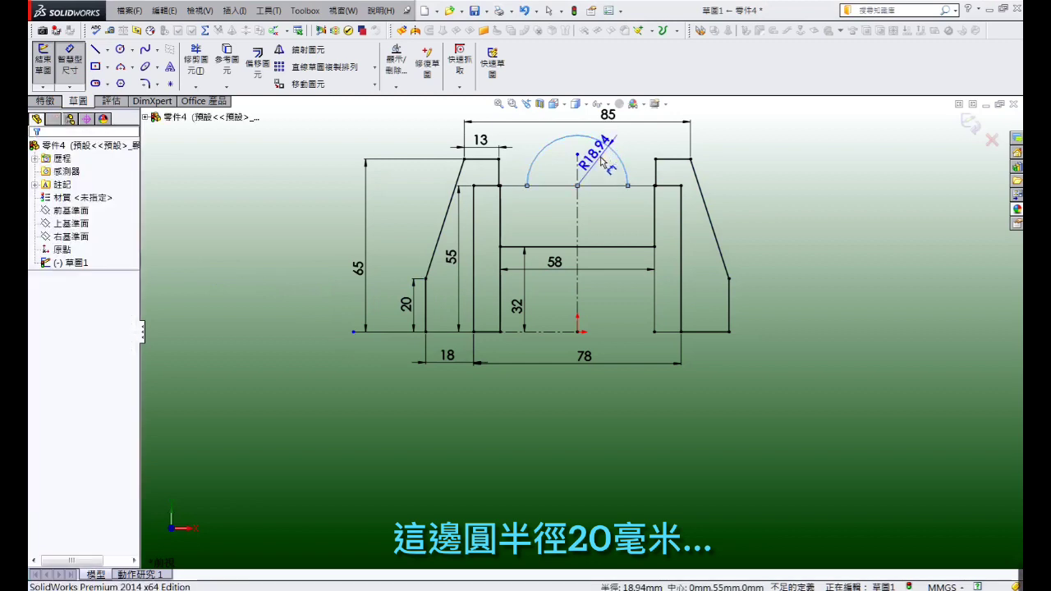
left_click(603, 161)
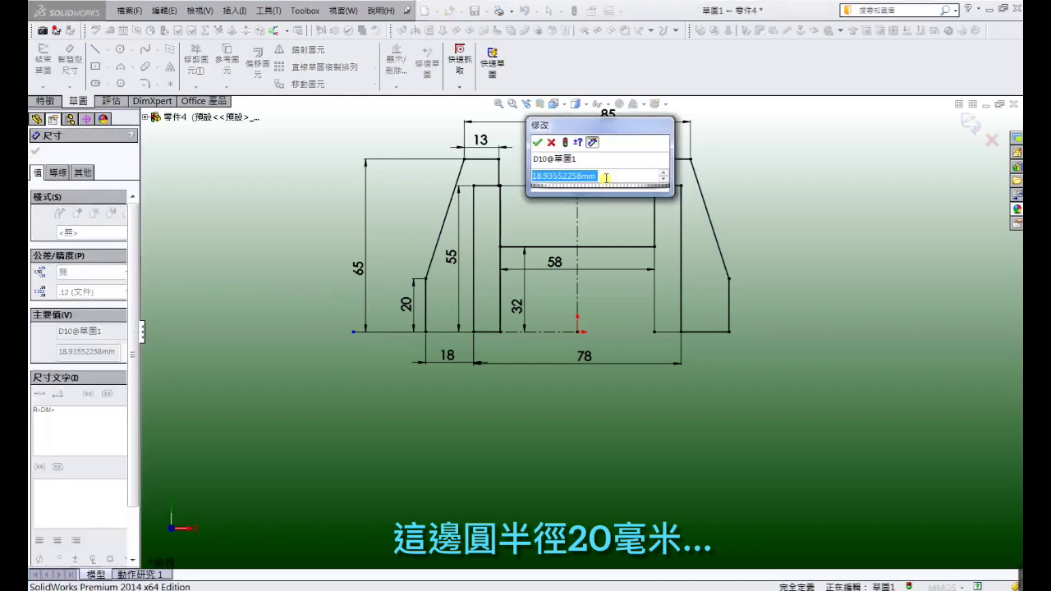
type("20")
key("Return")
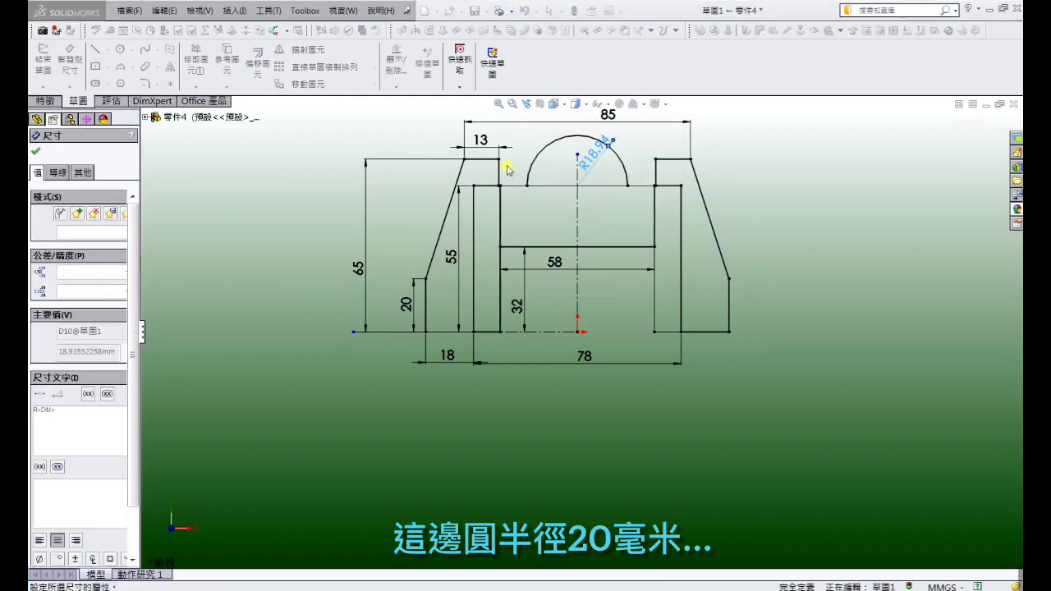
left_click(324, 195)
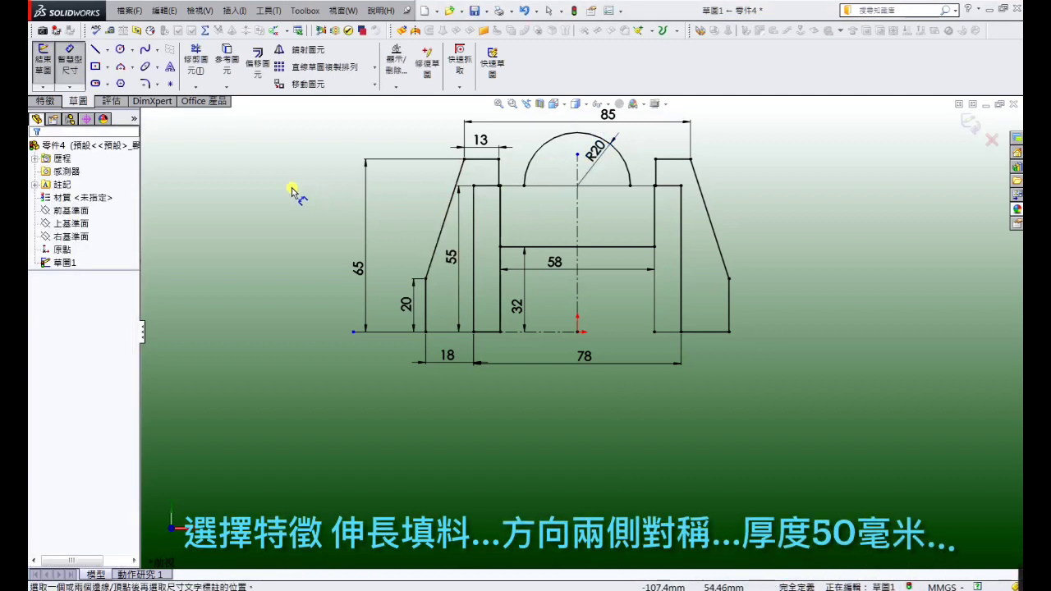
Extrude the two columns and top bar 50 mm mid-plane into the arch block, then reselect its sketch.
left_click(49, 101)
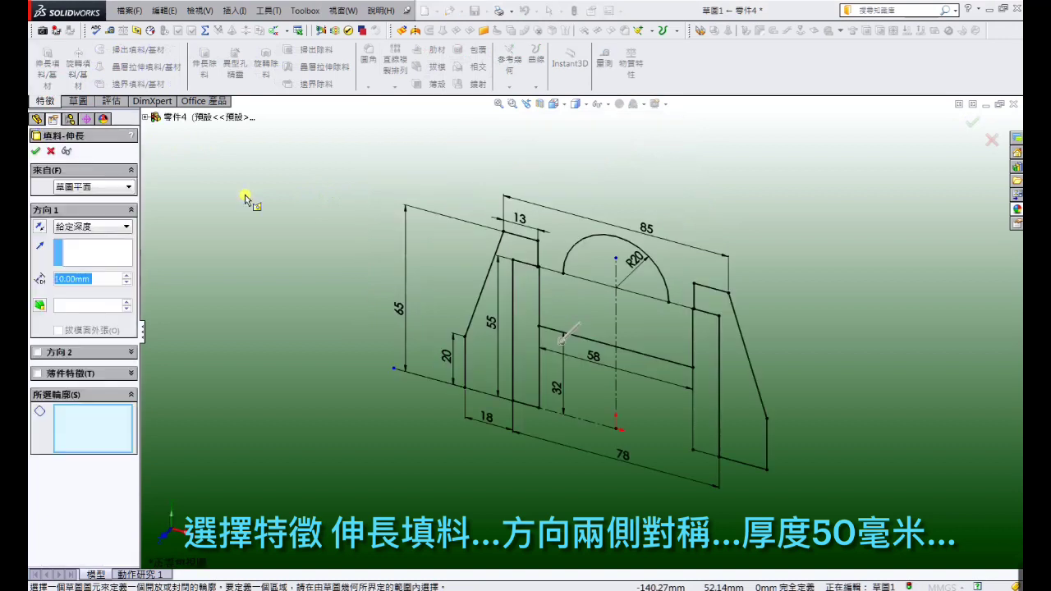
left_click(127, 226)
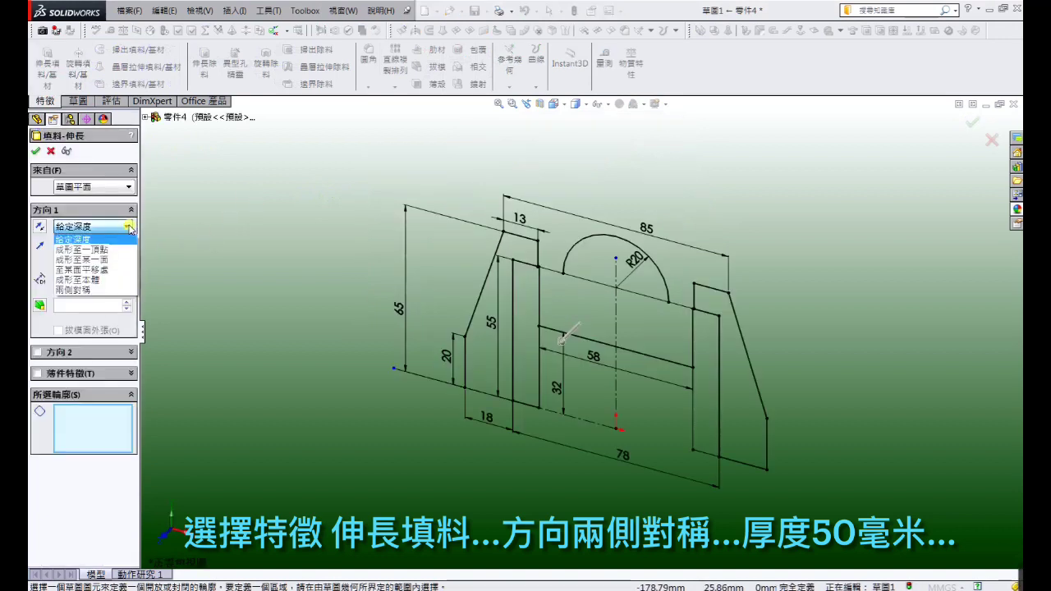
left_click(118, 289)
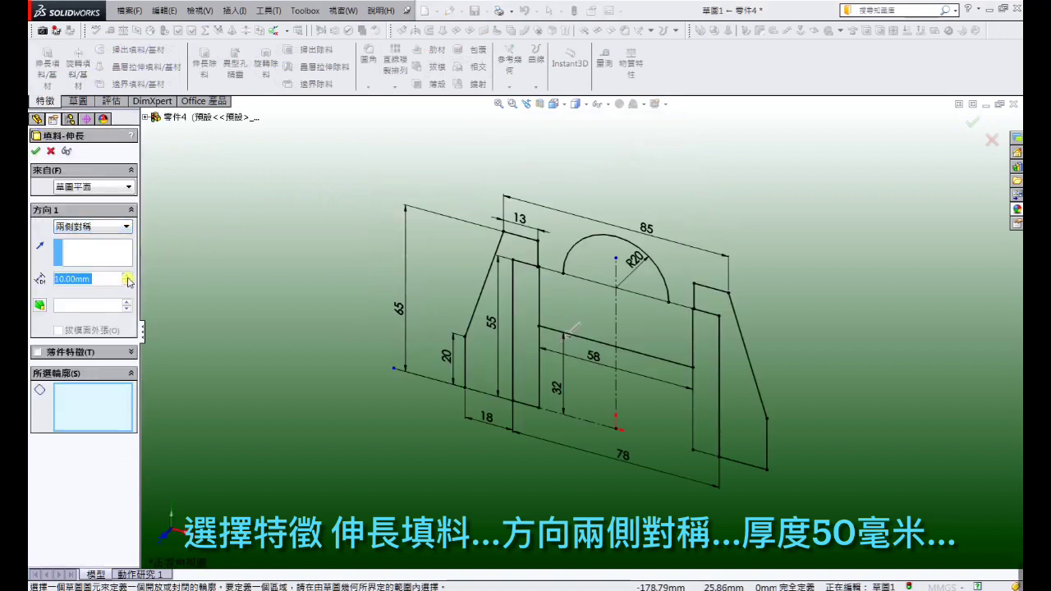
left_click(128, 278)
left_click(128, 278)
left_click(127, 278)
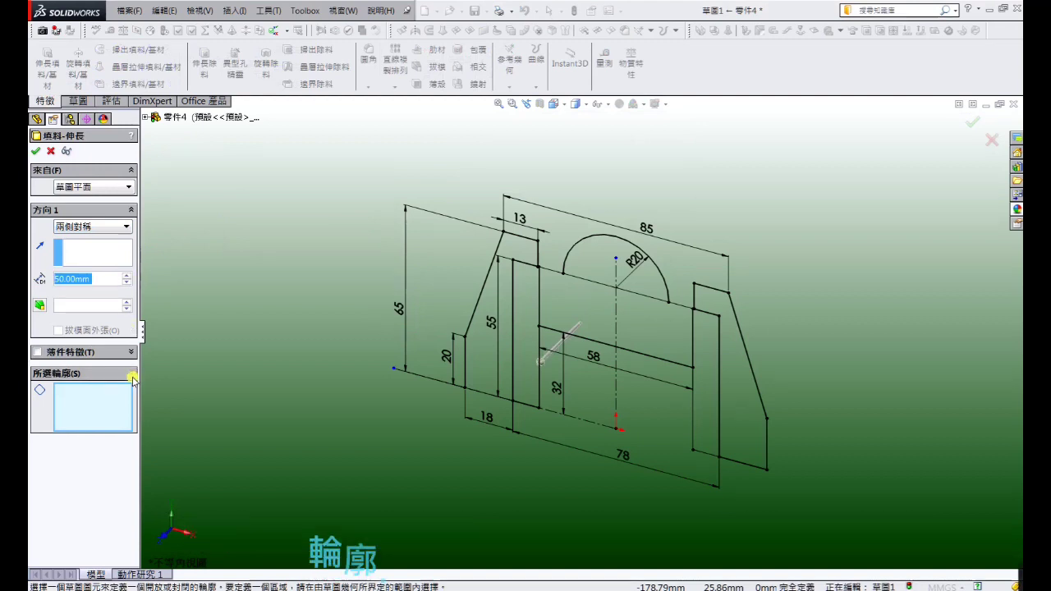
left_click(112, 410)
left_click(514, 335)
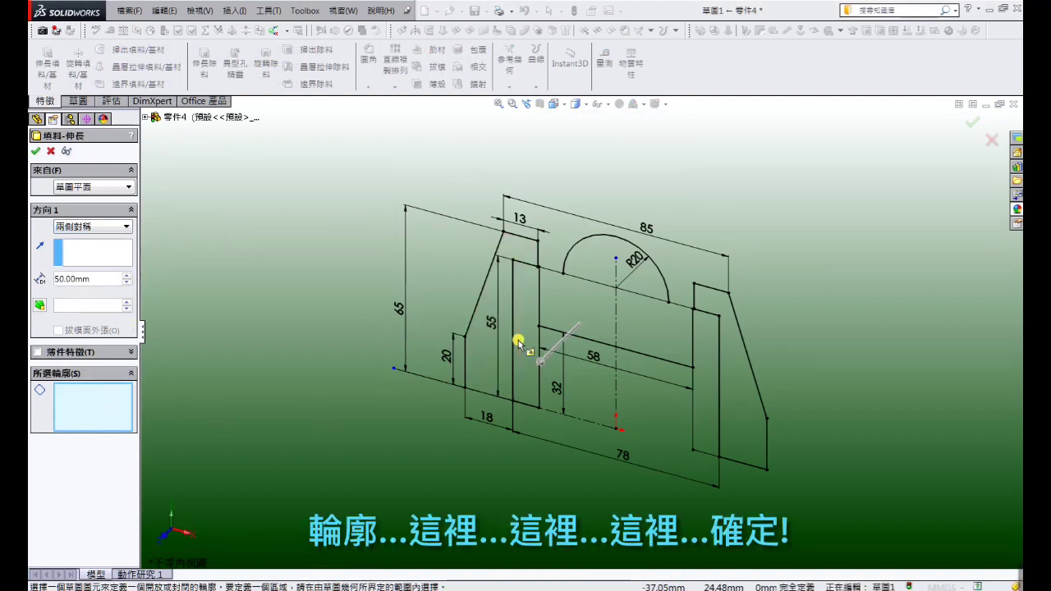
left_click(586, 312)
left_click(708, 368)
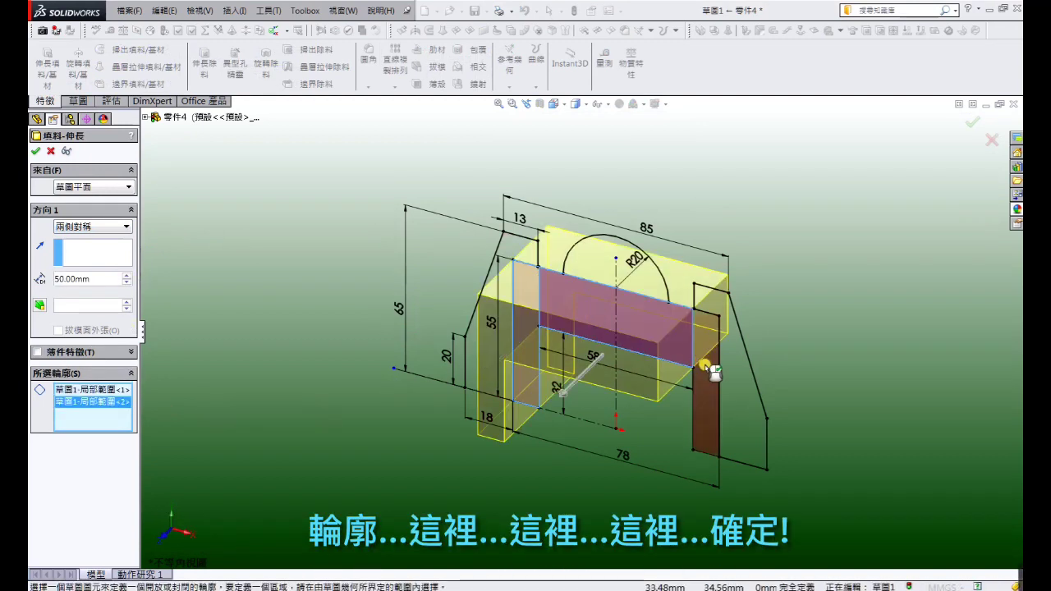
left_click(36, 151)
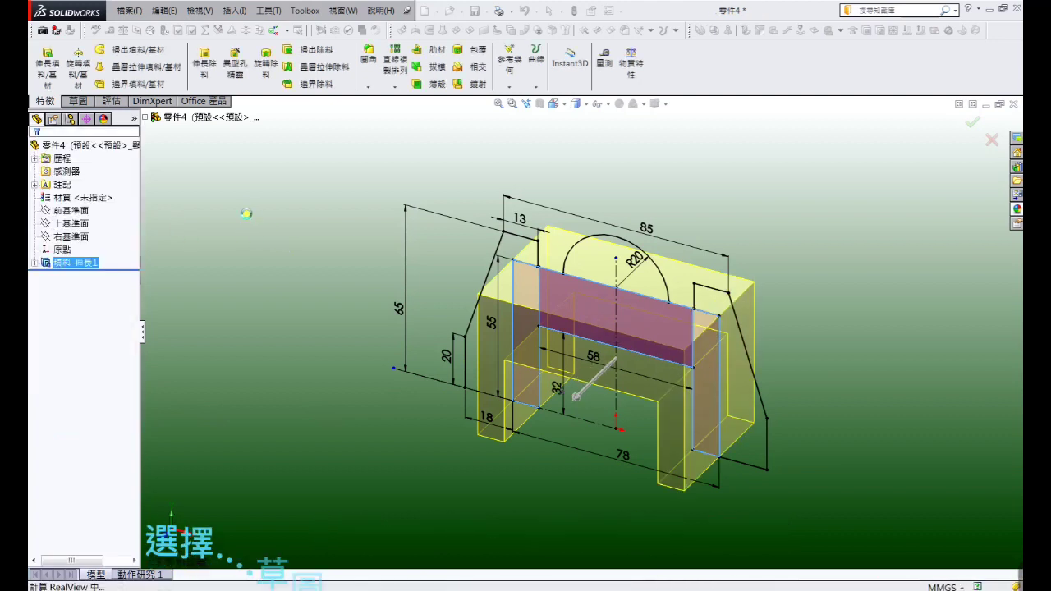
left_click(34, 263)
left_click(74, 277)
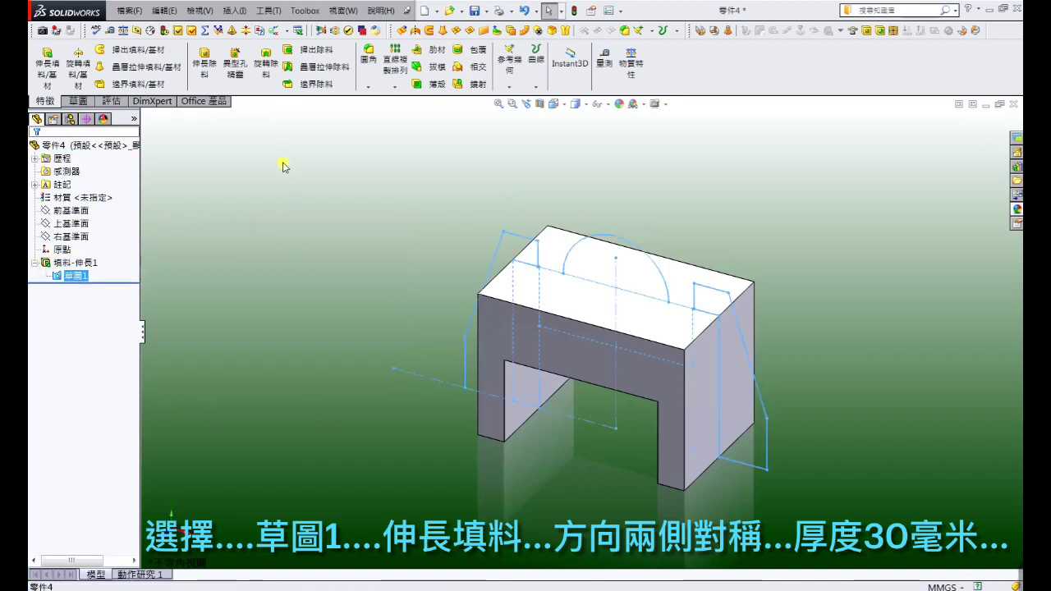
Extrude both sloped side-leg regions of Sketch1 30 mm mid-plane, merged into the block.
left_click(54, 73)
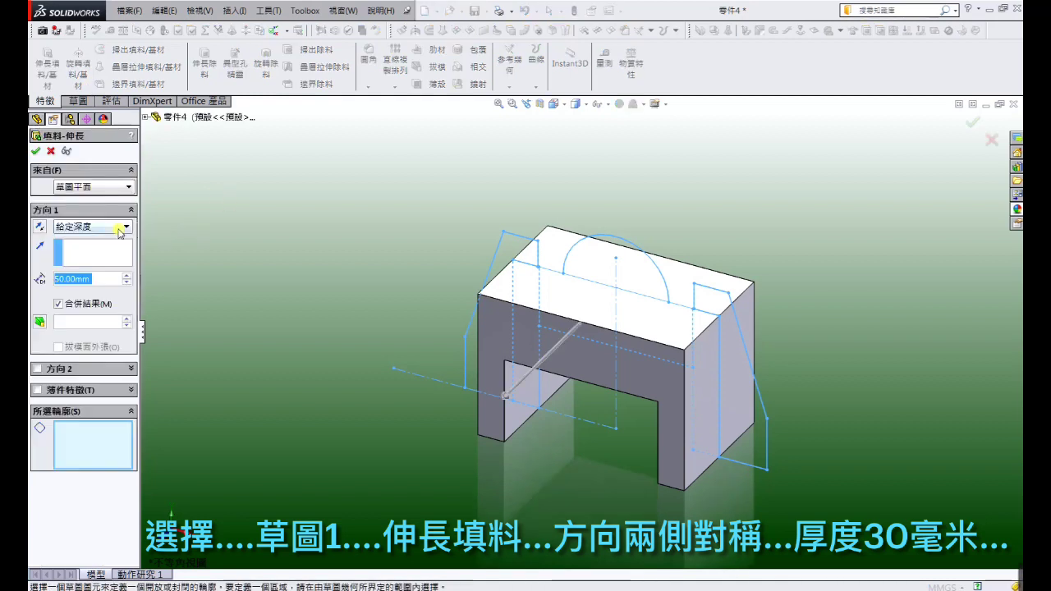
left_click(128, 232)
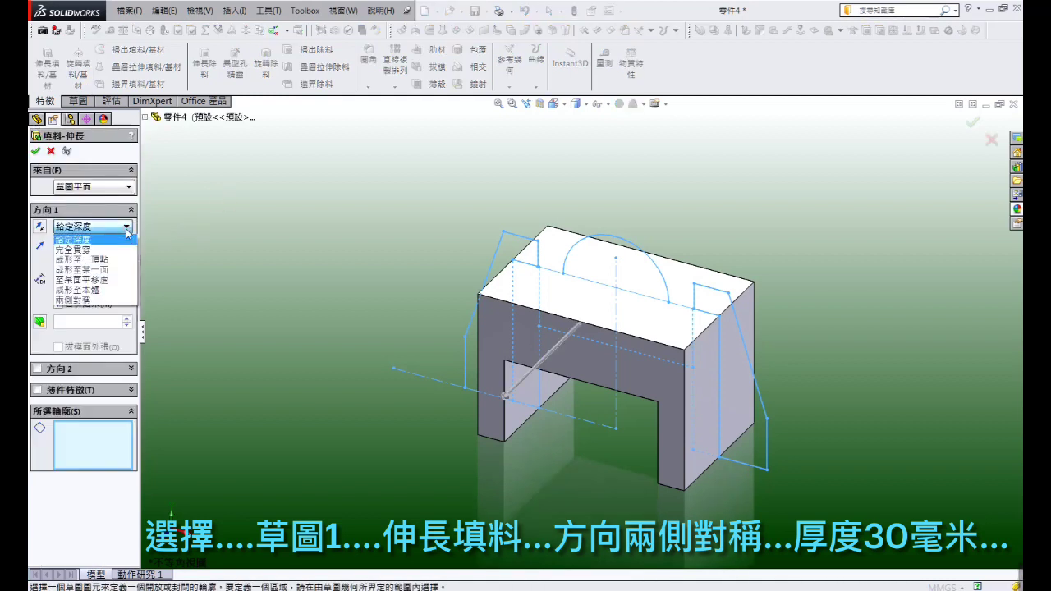
left_click(125, 301)
left_click(127, 283)
left_click(128, 282)
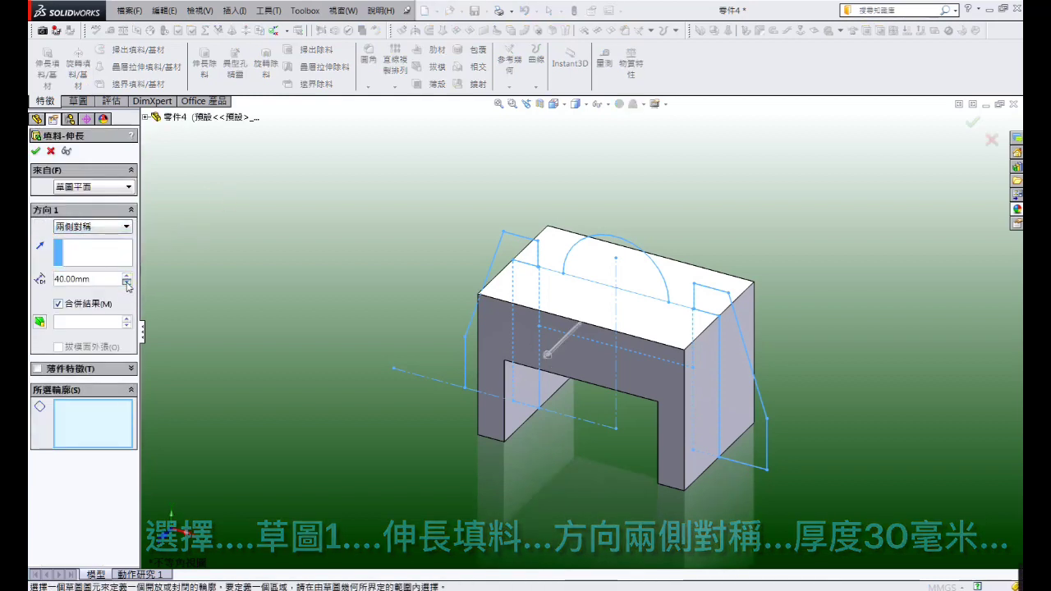
left_click(102, 402)
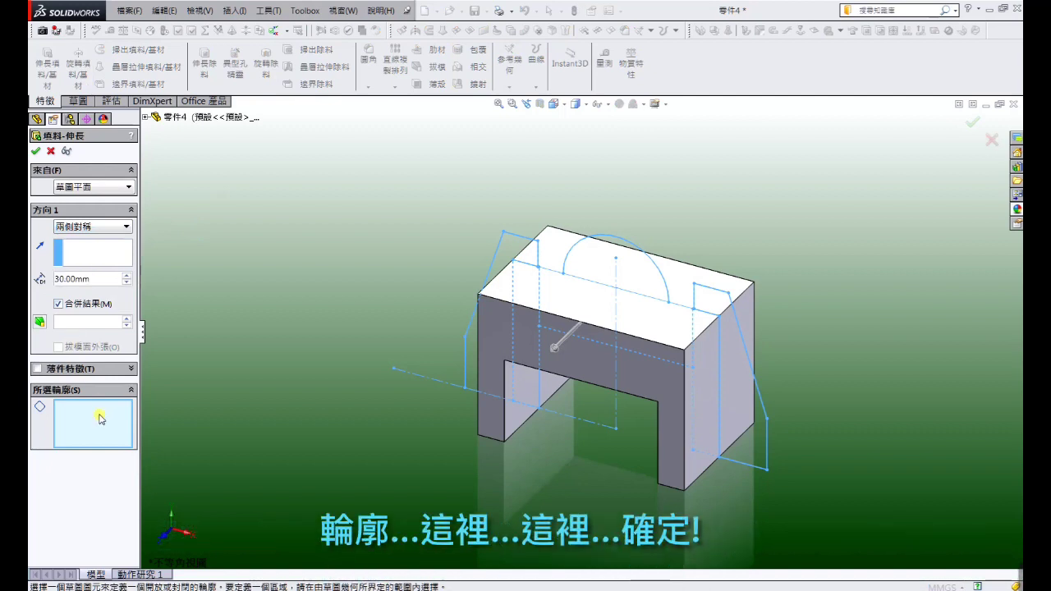
left_click(509, 266)
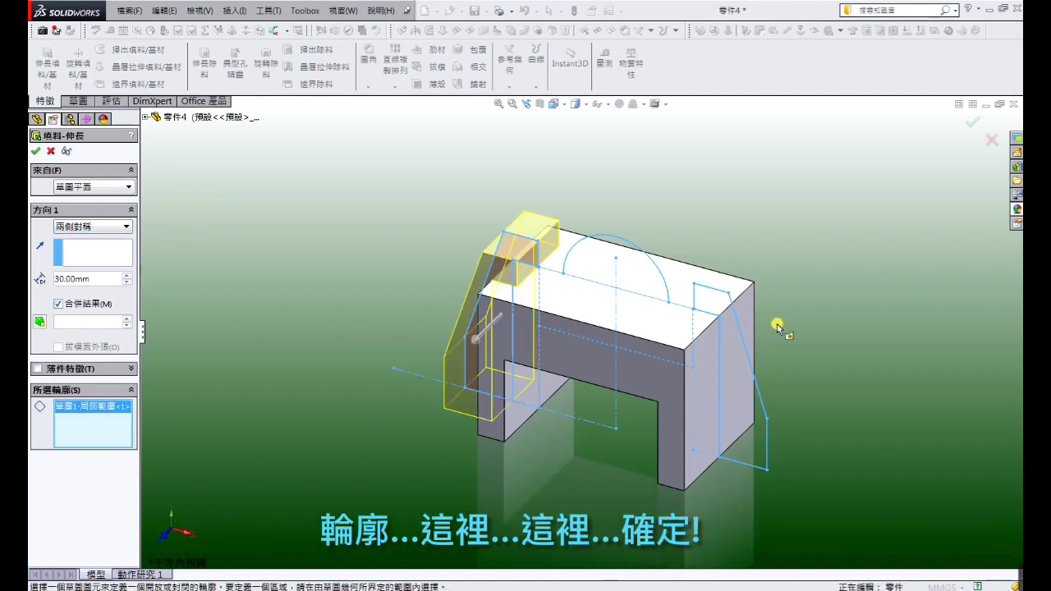
left_click(736, 371)
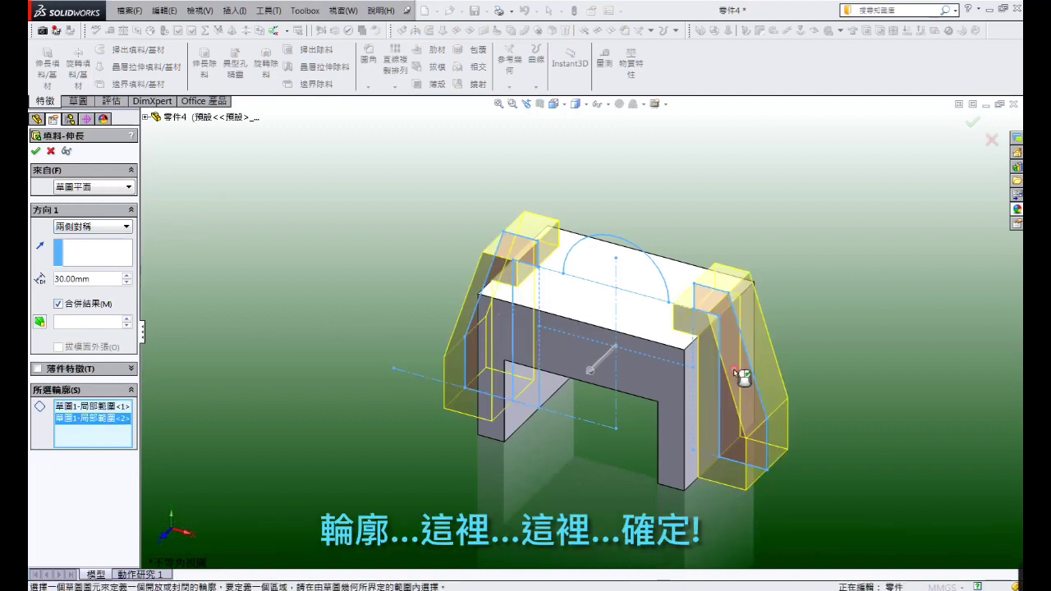
left_click(35, 152)
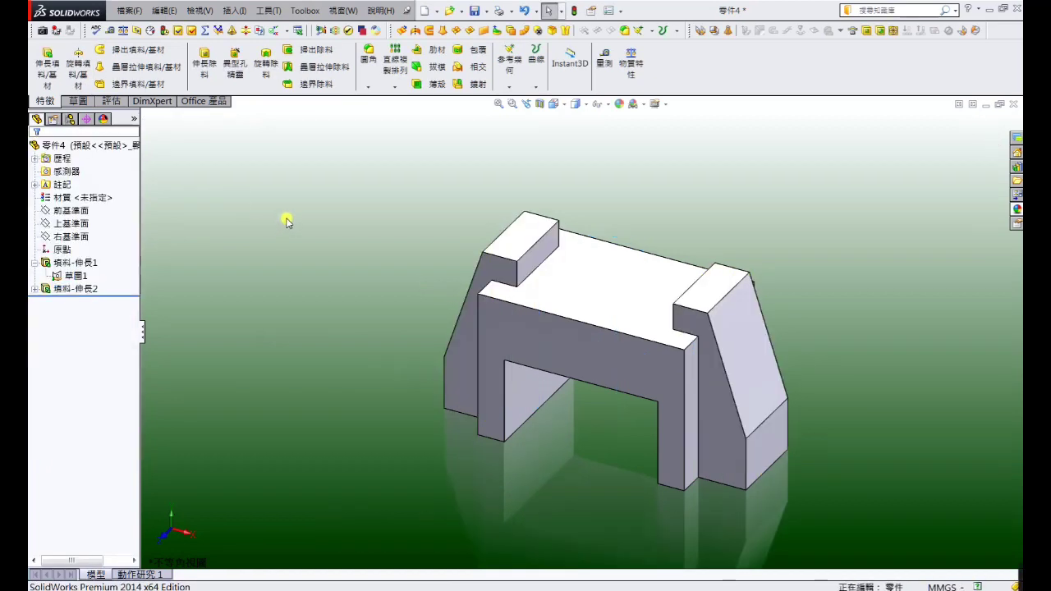
Start a new sketch on the block's side face.
middle_click_drag(359, 276, 261, 268)
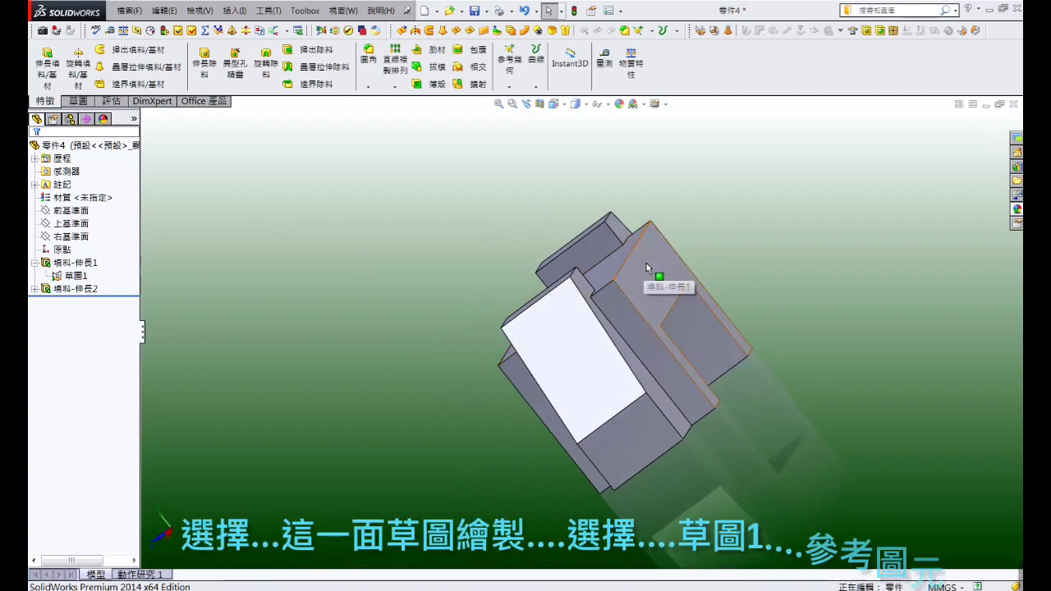
left_click(646, 263)
left_click(694, 226)
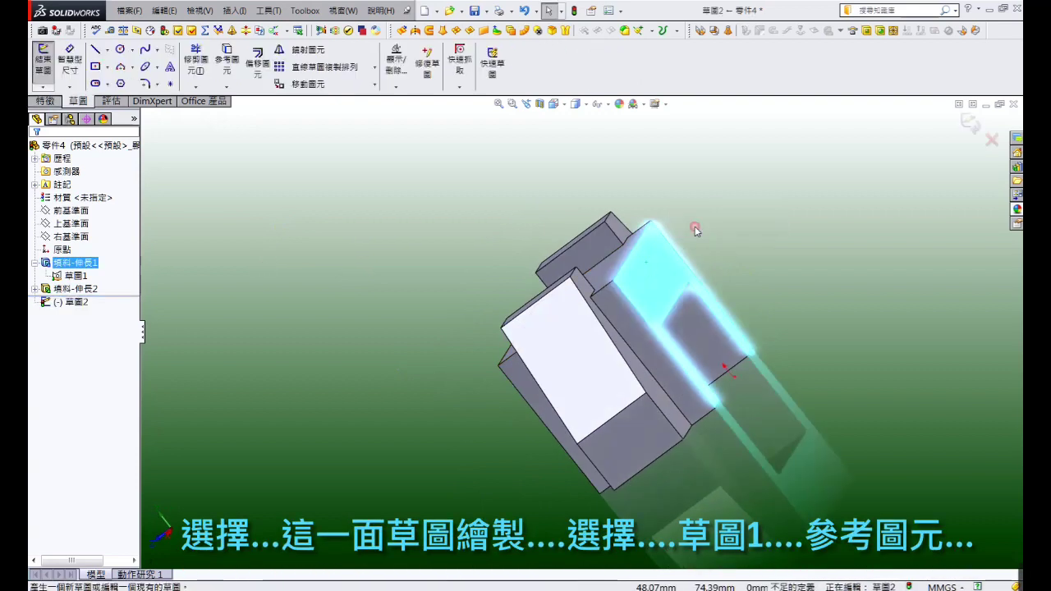
Convert 草圖1's outline into the new sketch, ready for a boss extrusion.
left_click(75, 276)
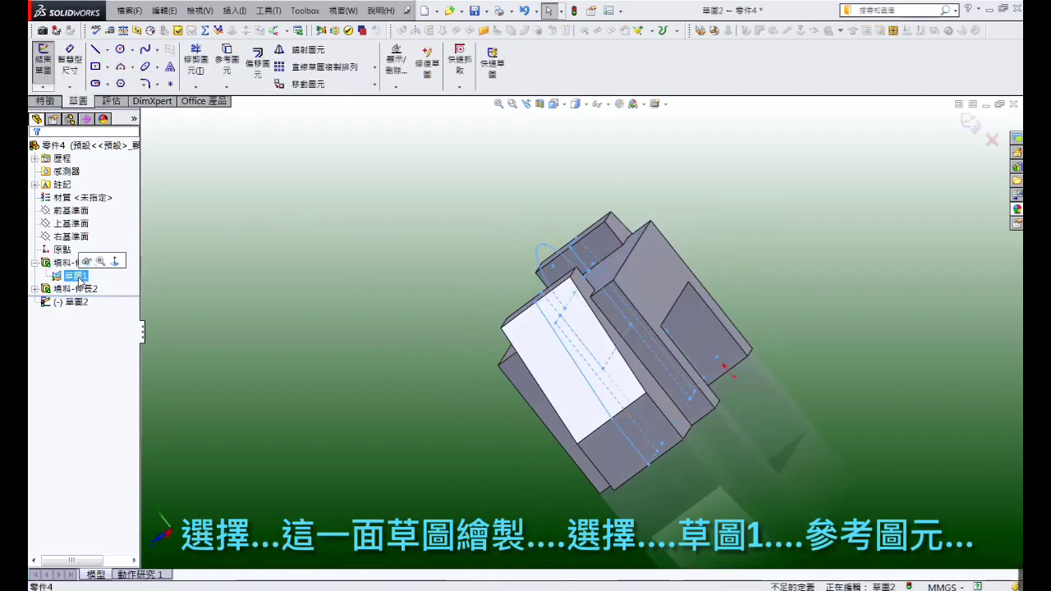
left_click(228, 73)
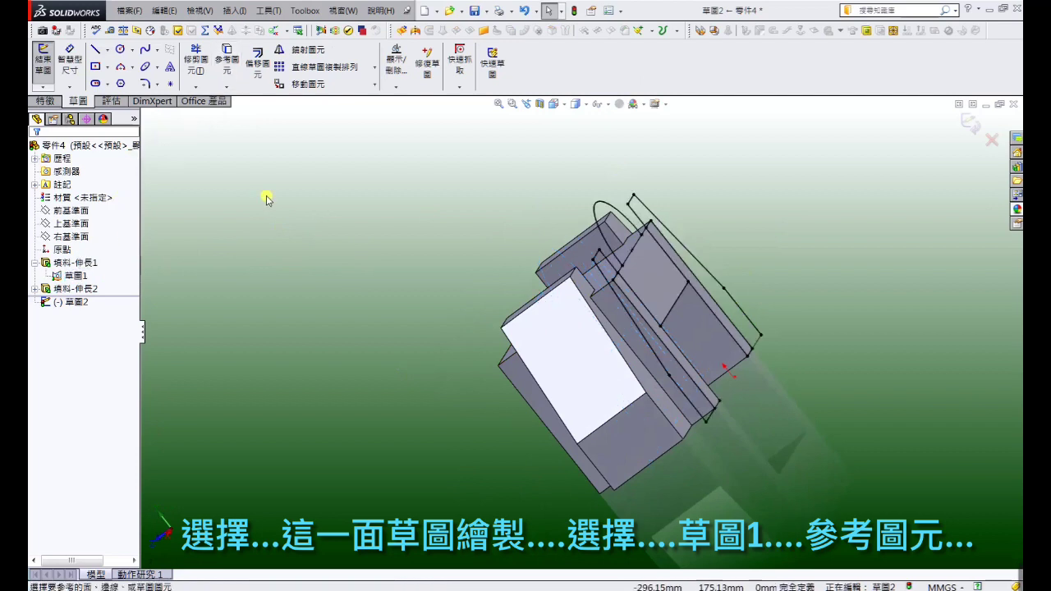
left_click(46, 100)
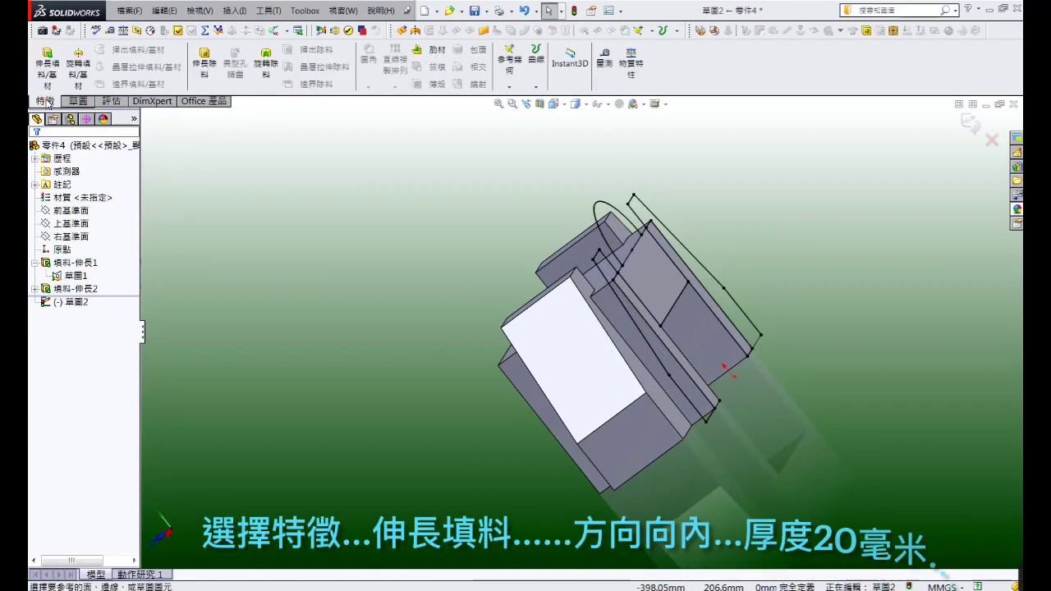
left_click(47, 66)
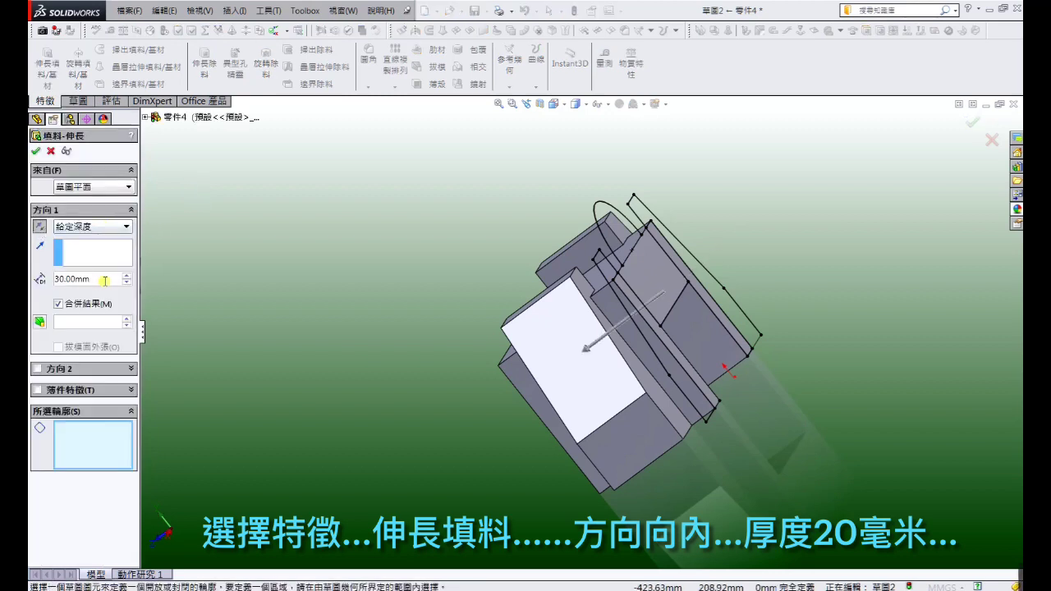
Extrude the semicircular region 20 mm to form the half-round boss.
double_click(82, 279)
type("20")
key("Return")
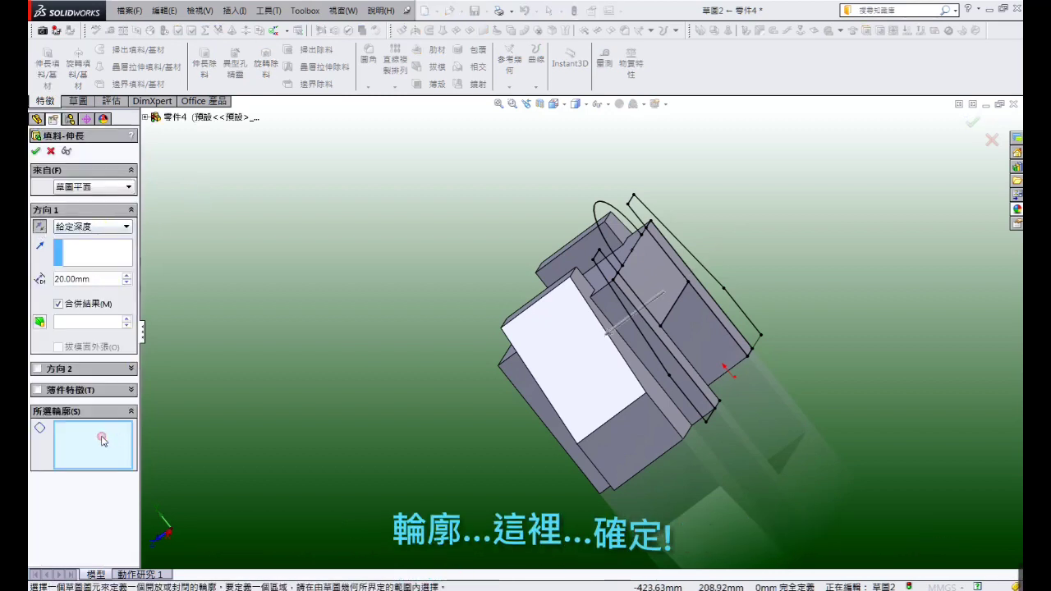
left_click(615, 225)
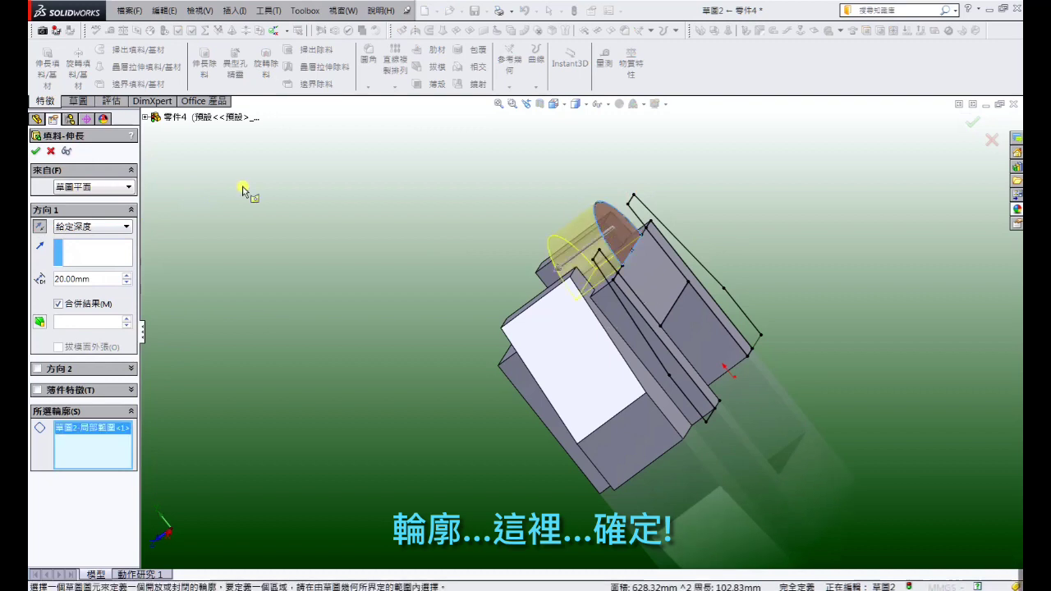
left_click(39, 152)
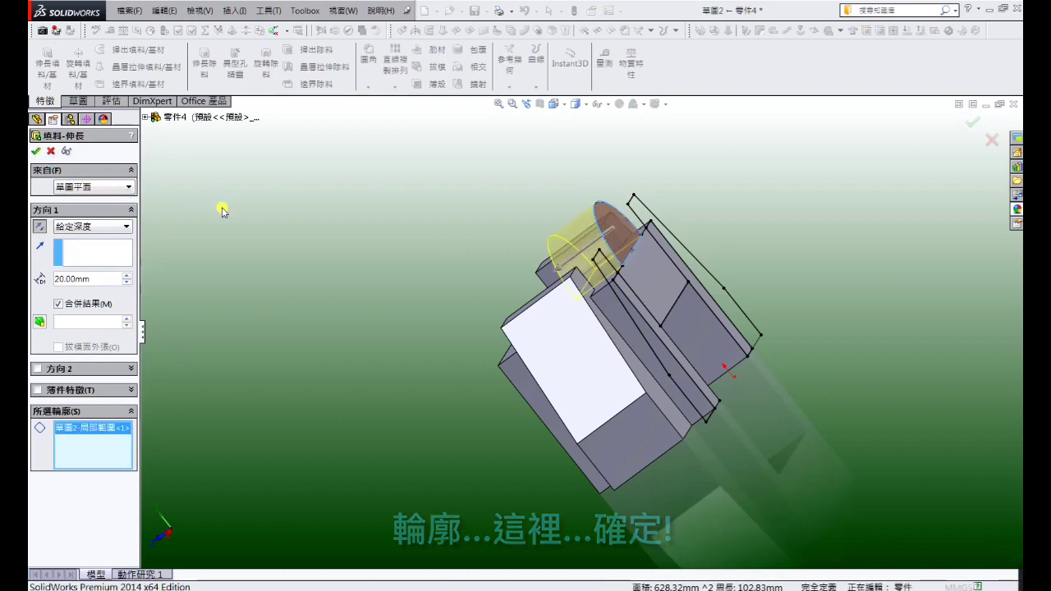
mouse_move(284, 348)
middle_mouse_down()
mouse_move(383, 254)
mouse_move(476, 276)
mouse_move(467, 270)
mouse_move(443, 266)
mouse_move(430, 277)
mouse_move(448, 272)
mouse_move(491, 307)
middle_mouse_up()
Apply a cyan appearance colour to the whole part body.
scroll(669, 329, "up", 3)
scroll(614, 340, "down", 5)
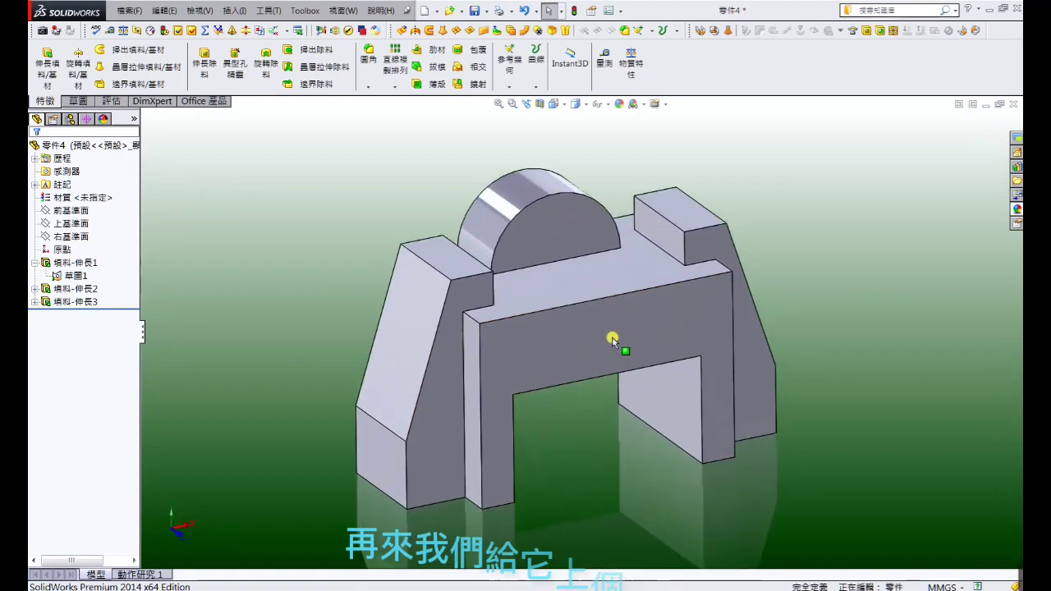
right_click(607, 283)
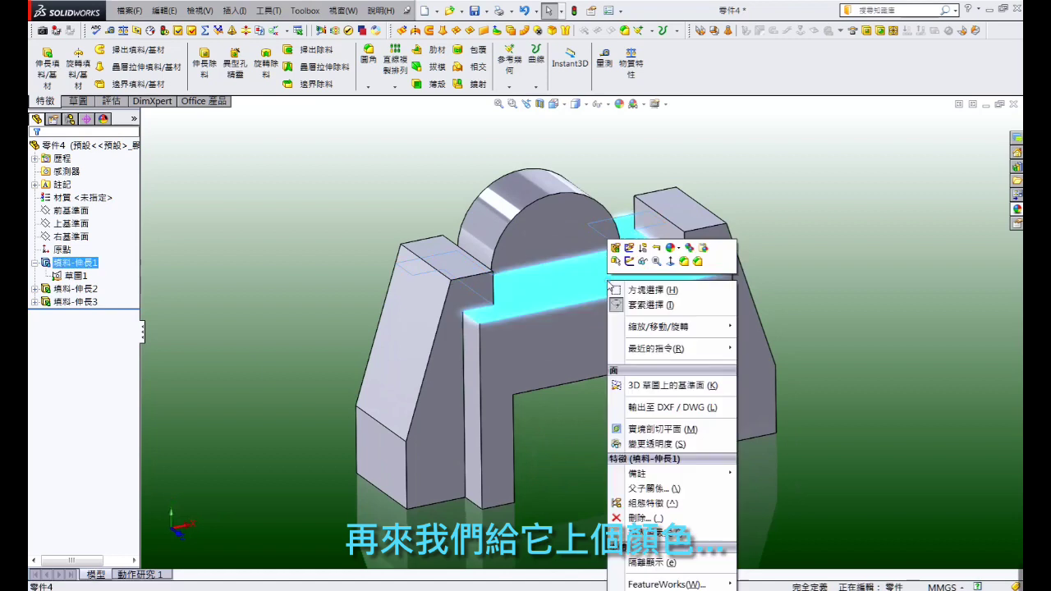
left_click(678, 249)
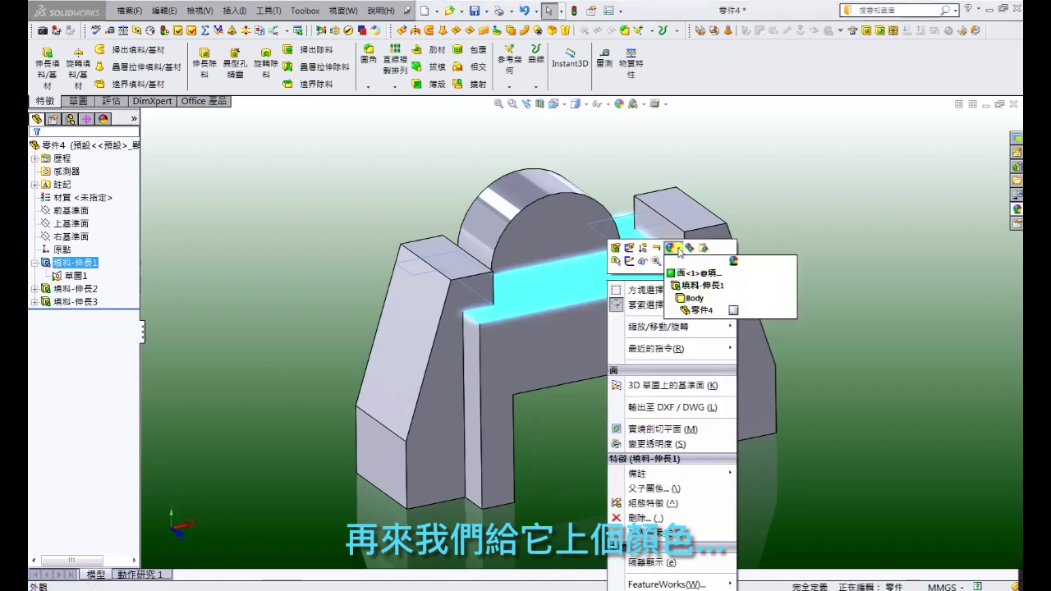
left_click(734, 310)
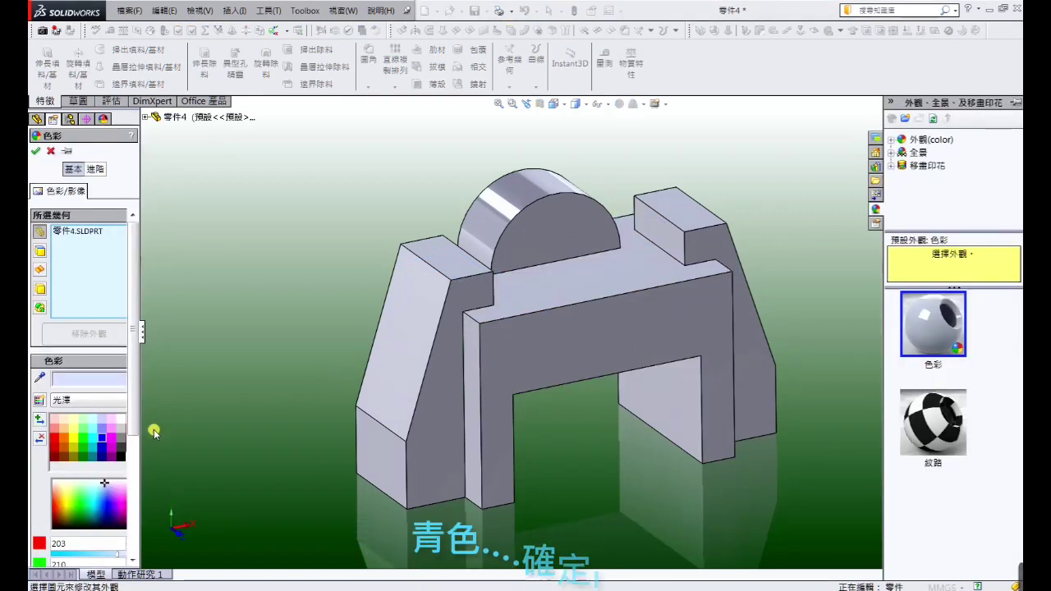
left_click(97, 439)
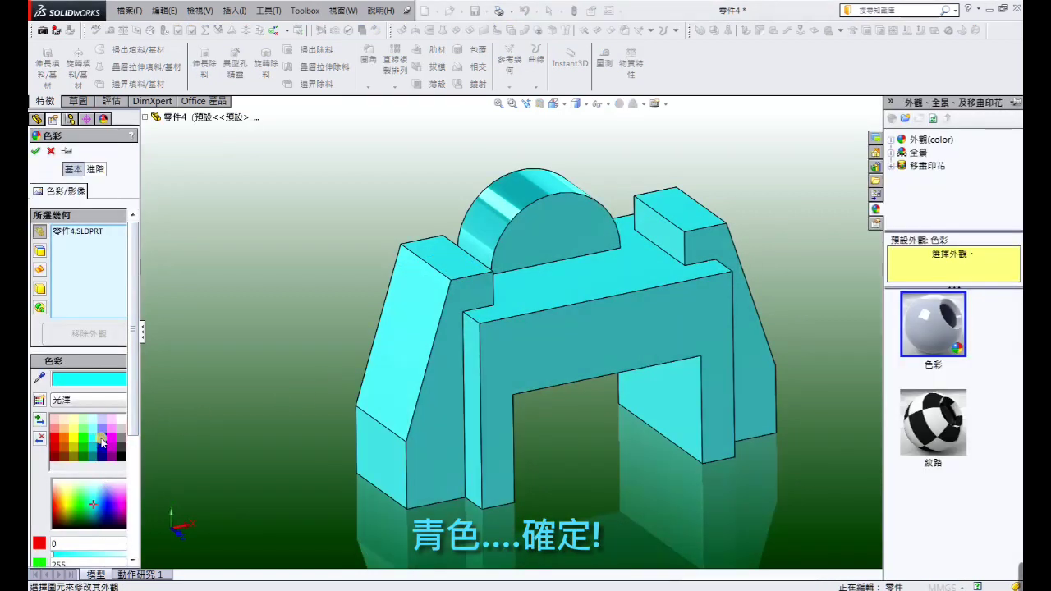
left_click(35, 151)
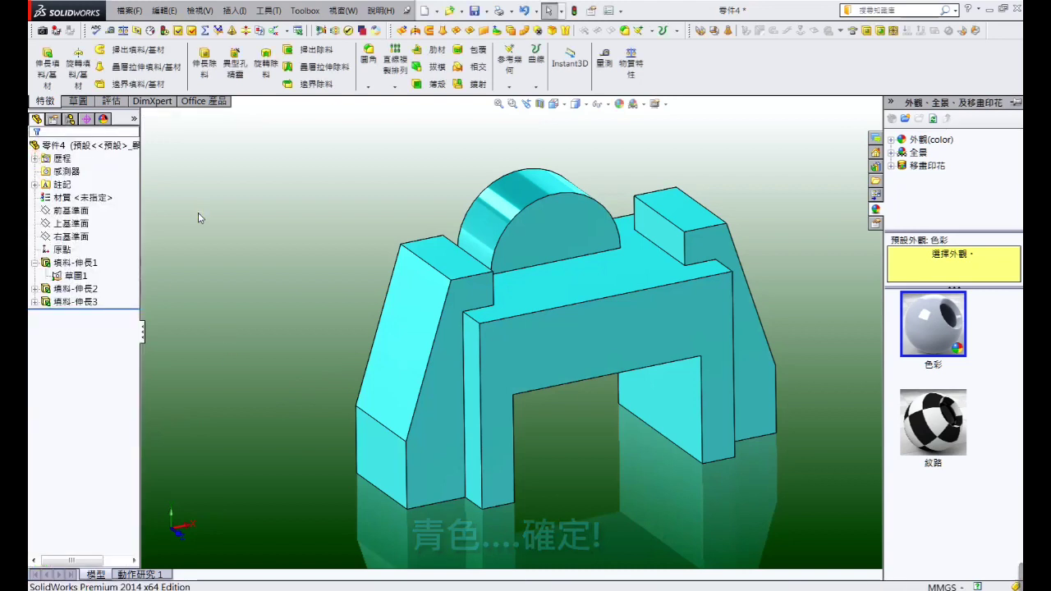
mouse_move(223, 281)
middle_mouse_down()
mouse_move(651, 356)
mouse_move(616, 340)
mouse_move(586, 345)
mouse_move(641, 334)
mouse_move(596, 342)
mouse_move(589, 359)
mouse_move(567, 326)
mouse_move(544, 328)
mouse_move(593, 315)
mouse_move(584, 351)
middle_mouse_up()
scroll(643, 392, "up", 3)
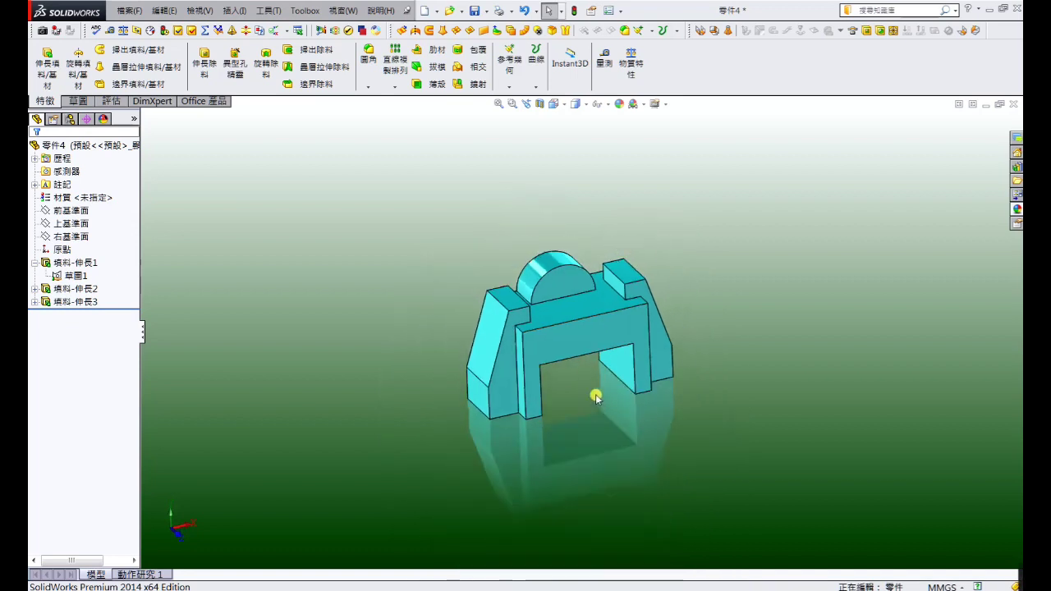
scroll(596, 397, "down", 3)
double_click(572, 319)
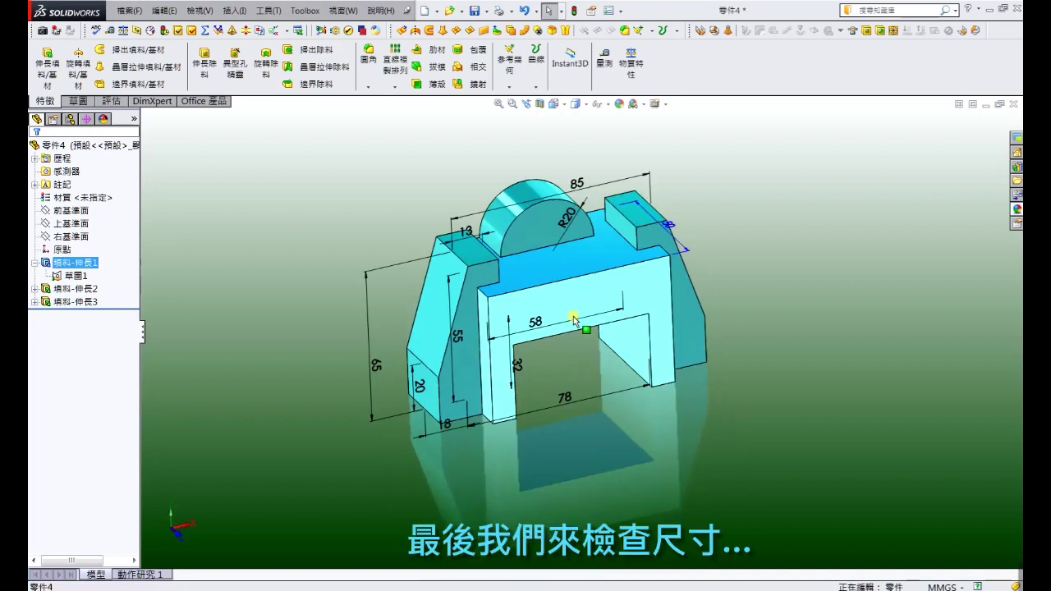
middle_click_drag(574, 319, 558, 333)
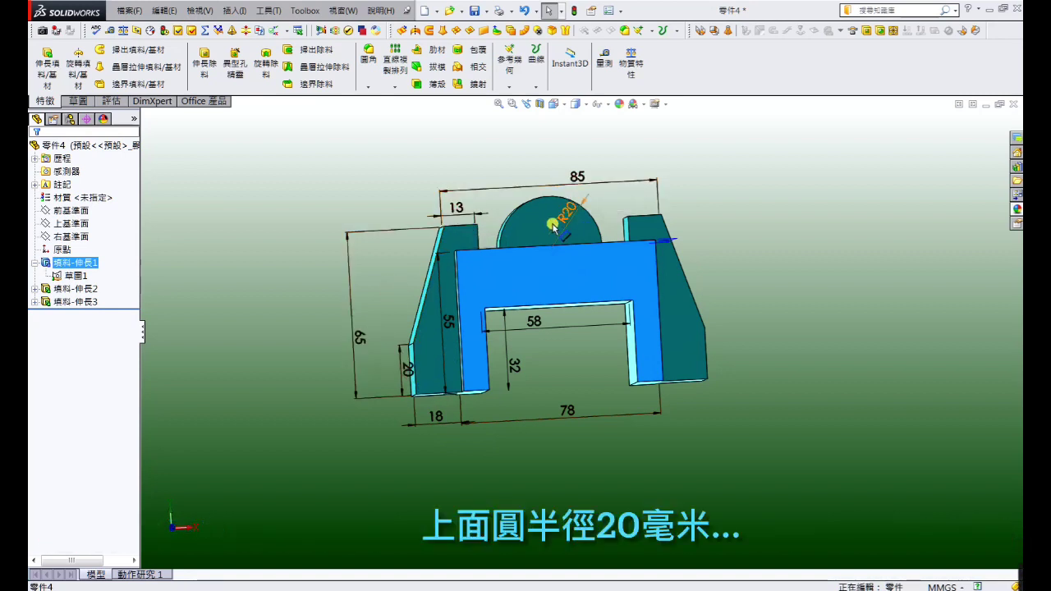
middle_click_drag(614, 222, 633, 301)
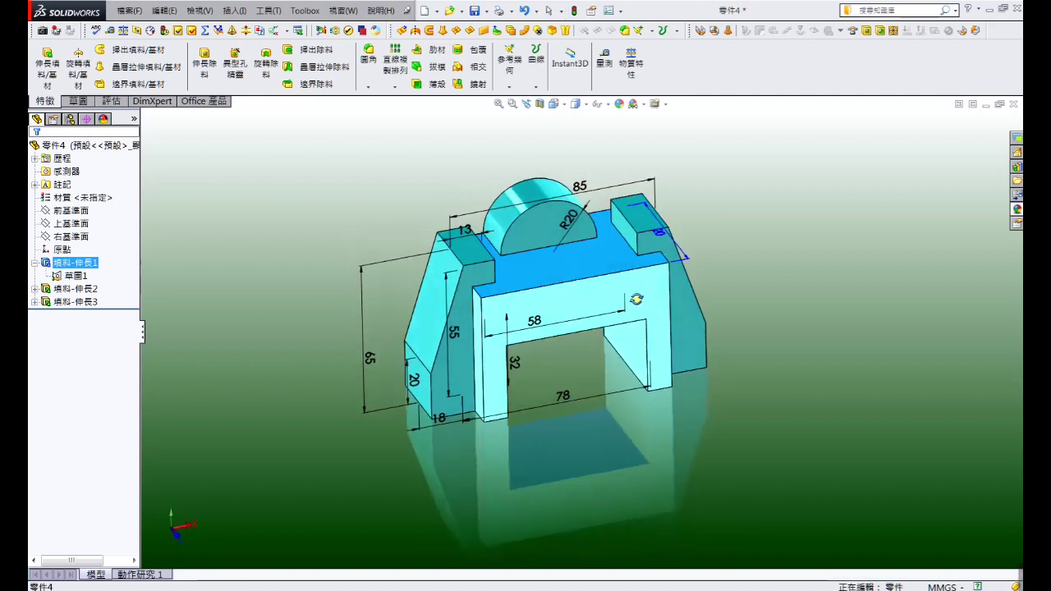
middle_click_drag(673, 230, 694, 282)
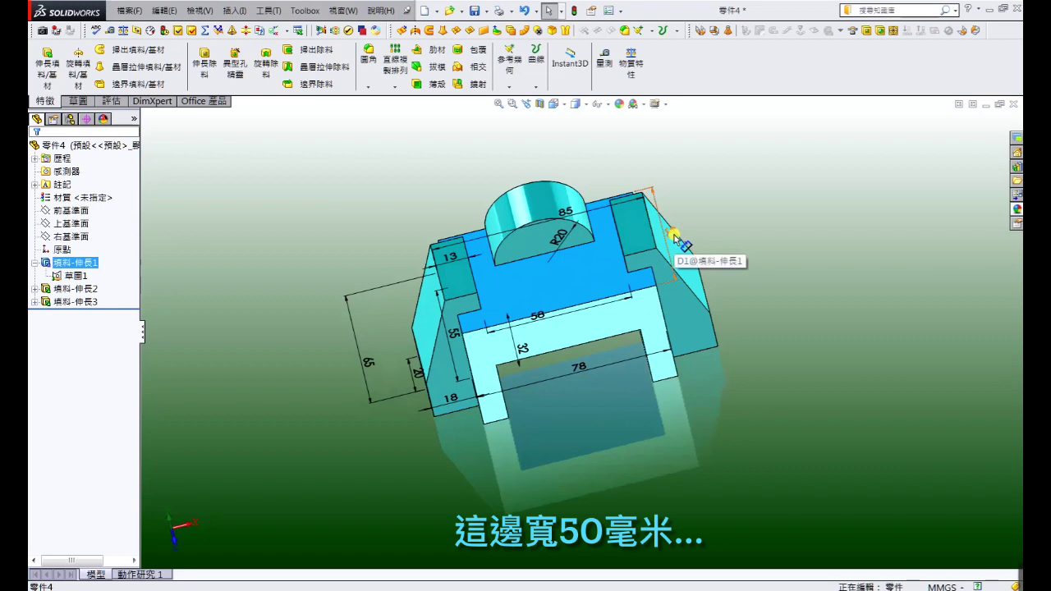
left_click(746, 181)
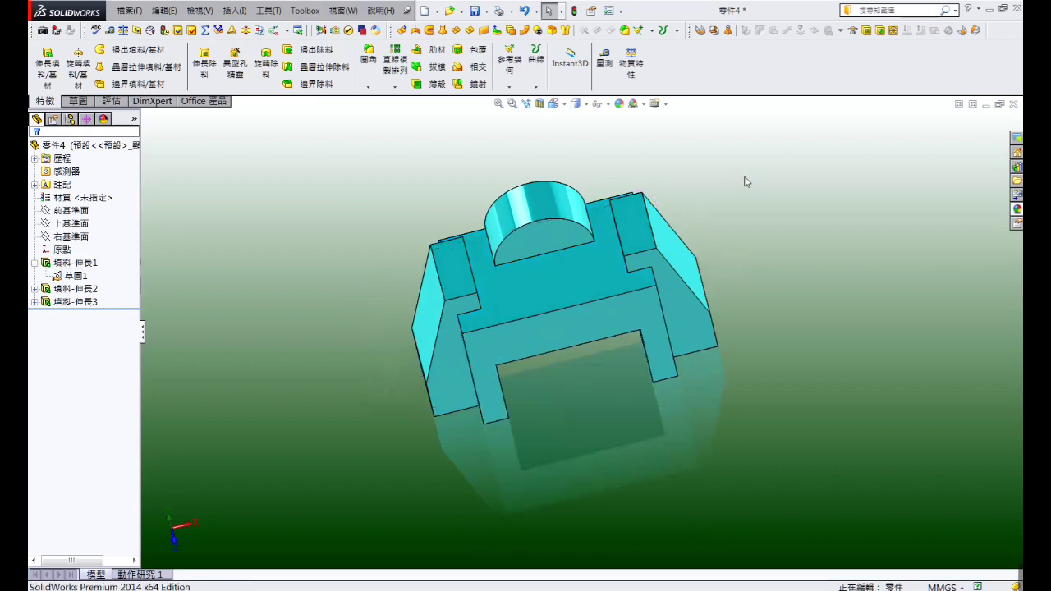
left_click(636, 236)
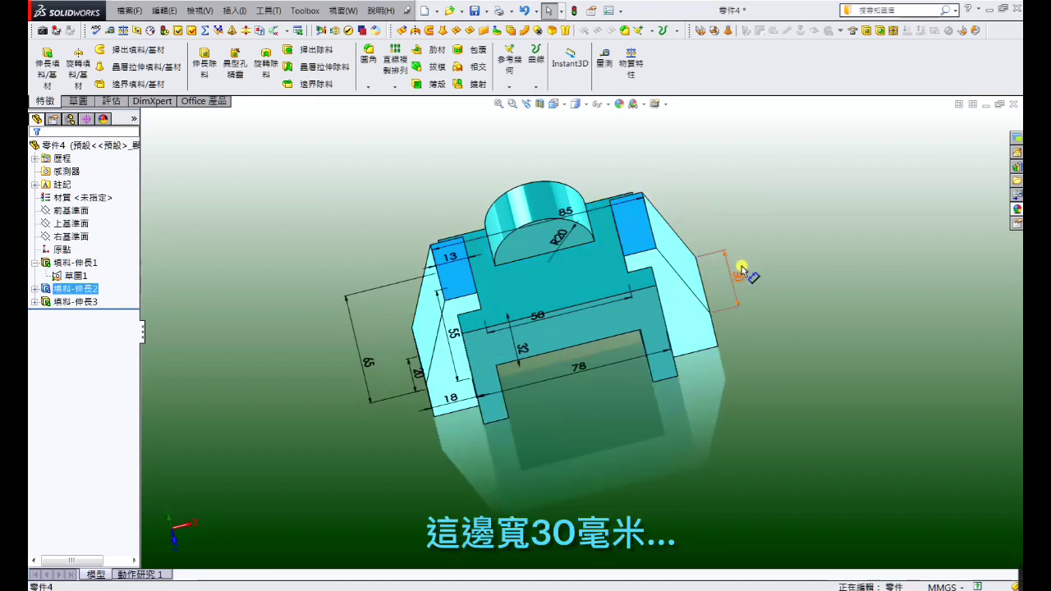
left_click(739, 209)
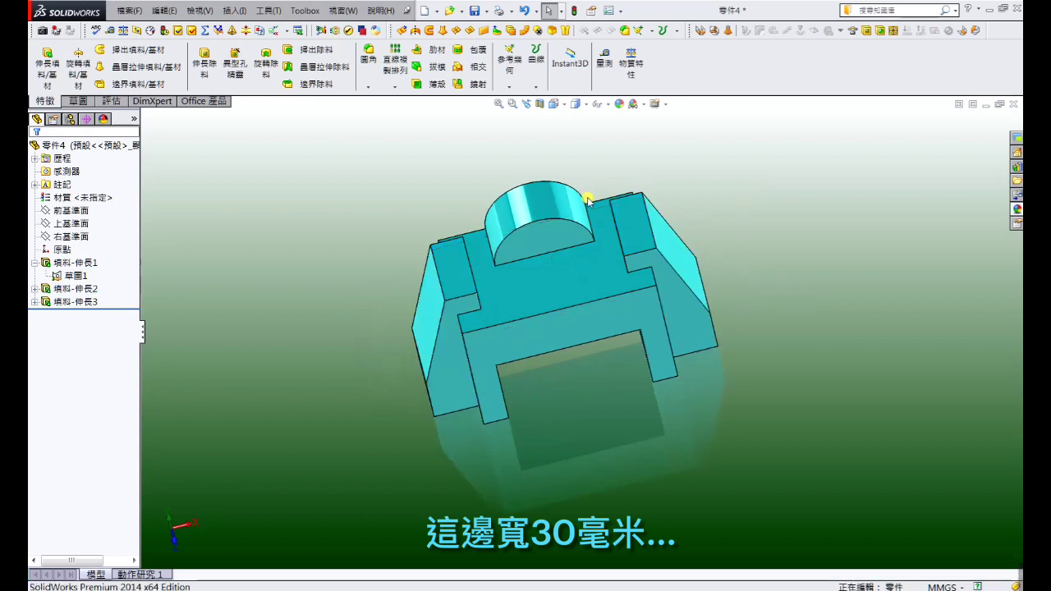
left_click(567, 213)
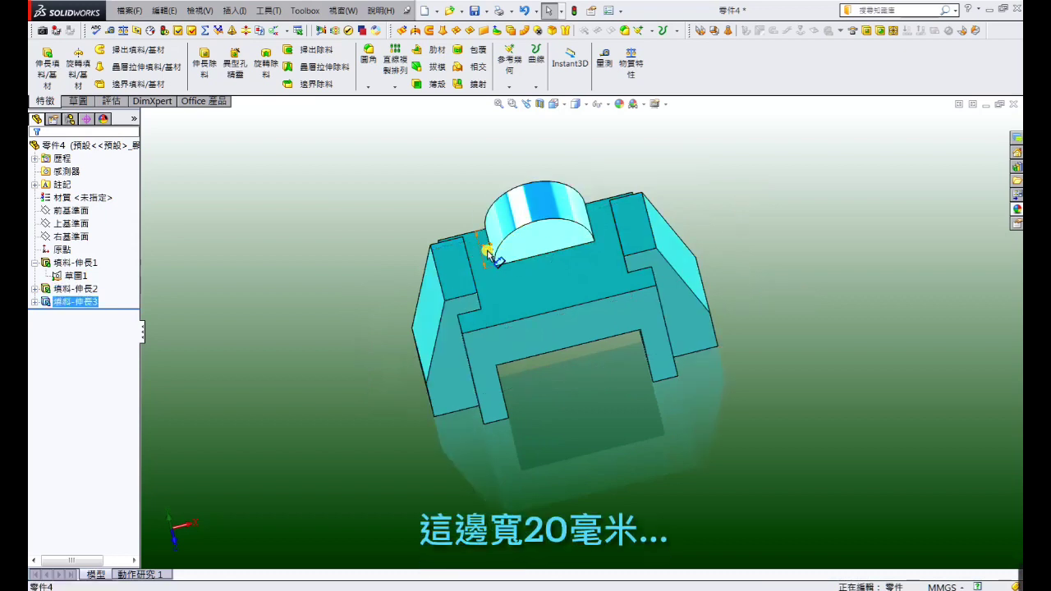
left_click(758, 213)
mouse_move(750, 284)
middle_mouse_down()
mouse_move(752, 328)
mouse_move(781, 192)
mouse_move(774, 261)
middle_mouse_up()
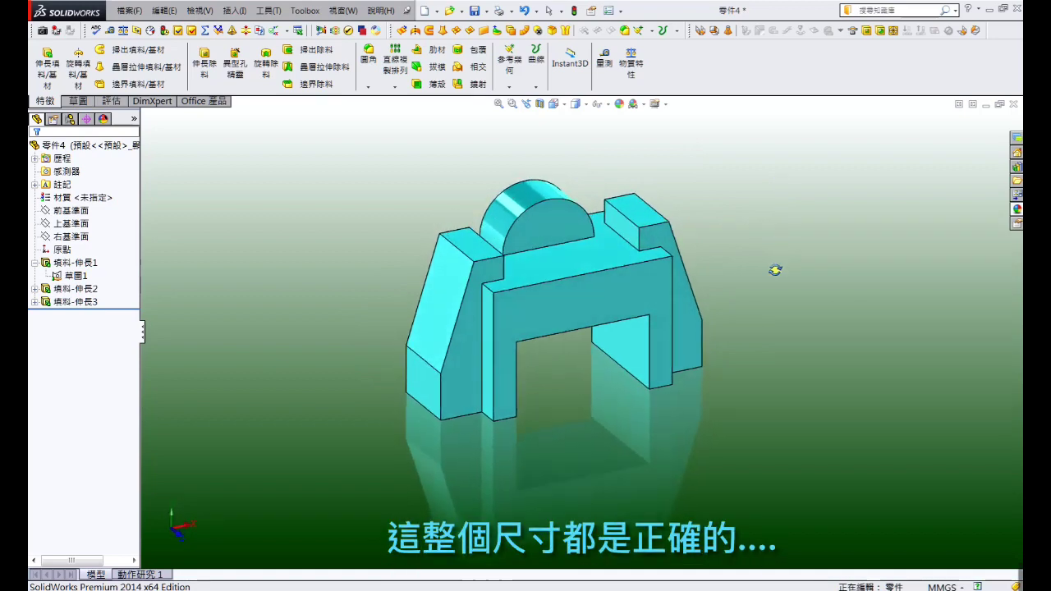
scroll(718, 348, "up", 2)
scroll(582, 319, "down", 3)
mouse_move(586, 339)
middle_mouse_down()
mouse_move(566, 366)
mouse_move(456, 356)
mouse_move(418, 386)
mouse_move(340, 383)
mouse_move(314, 404)
mouse_move(393, 374)
mouse_move(520, 369)
mouse_move(565, 347)
mouse_move(593, 391)
mouse_move(593, 421)
mouse_move(563, 383)
mouse_move(559, 410)
mouse_move(581, 423)
middle_mouse_up()
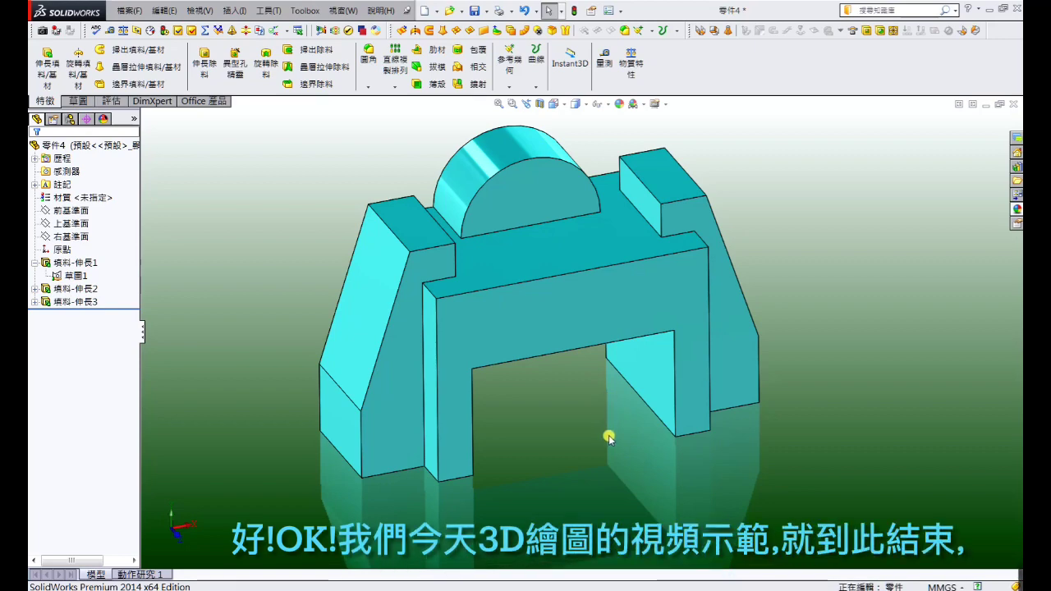
Orbit the finished cyan part for a final review.
mouse_move(608, 437)
middle_mouse_down()
mouse_move(610, 411)
mouse_move(580, 429)
mouse_move(587, 441)
mouse_move(596, 427)
middle_mouse_up()
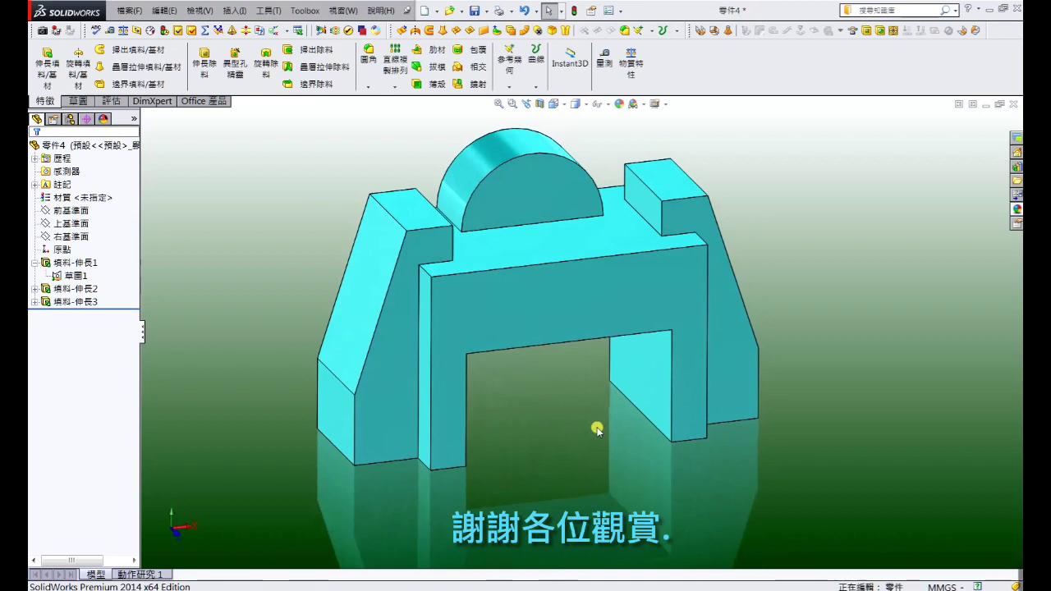